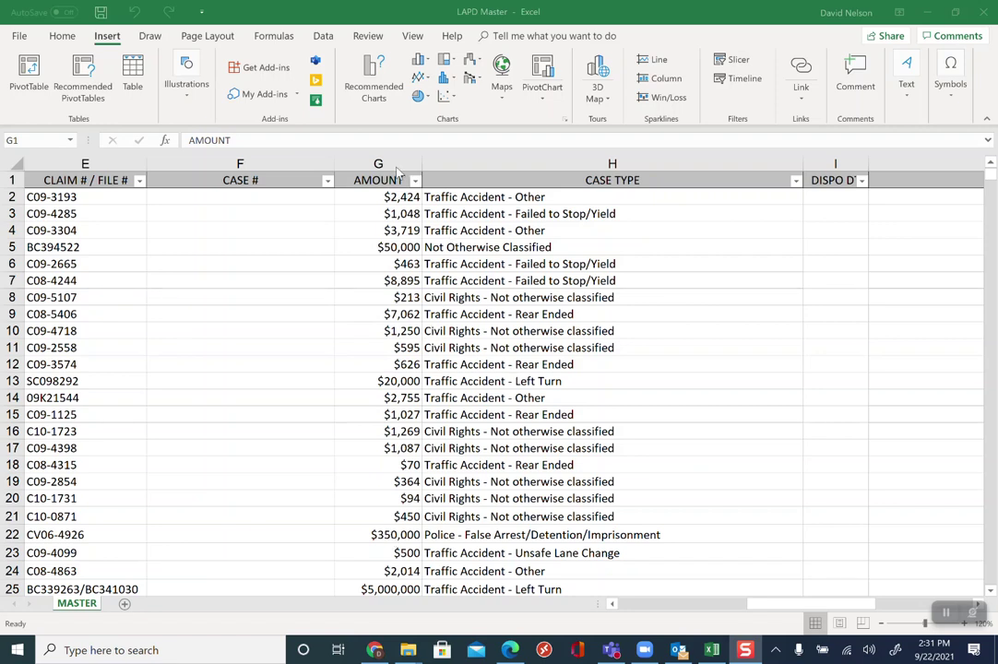
Copy the AMOUNT column G from MASTER and add a new blank Sheet2.
click(379, 163)
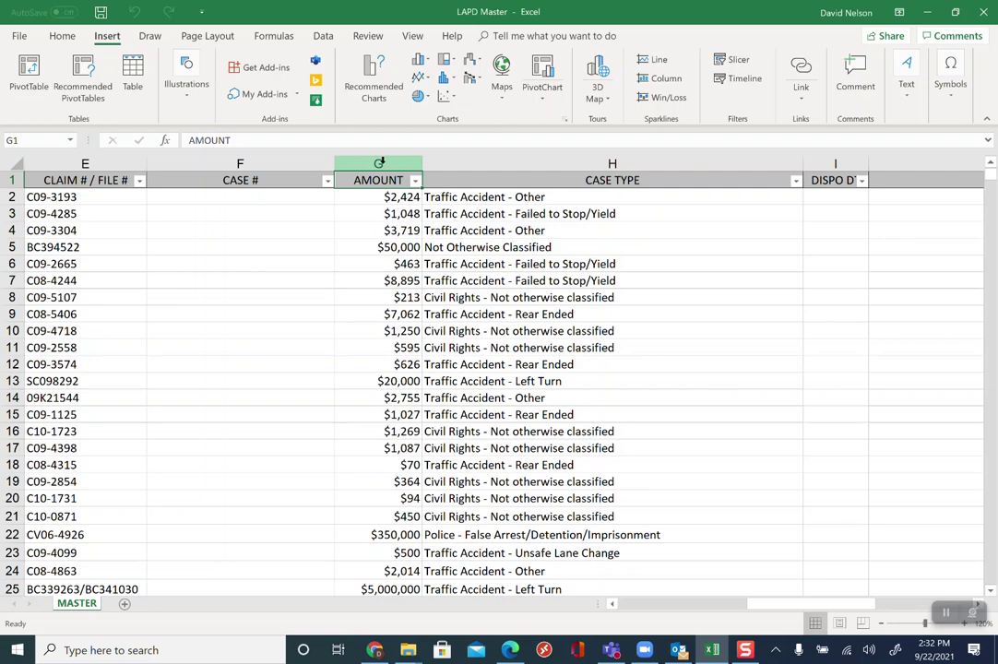
right_click(379, 164)
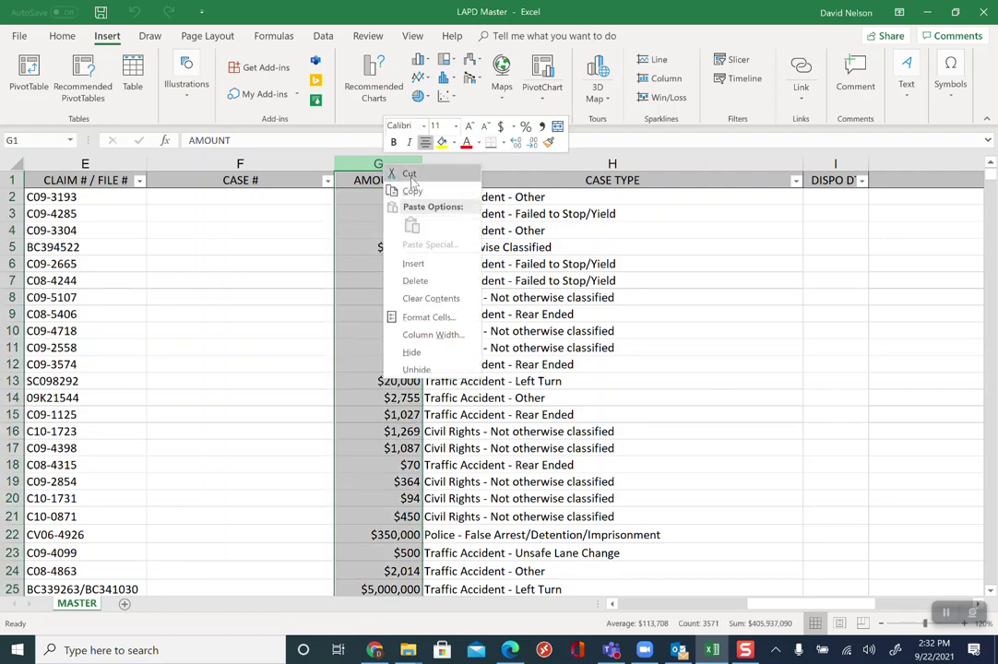
click(412, 190)
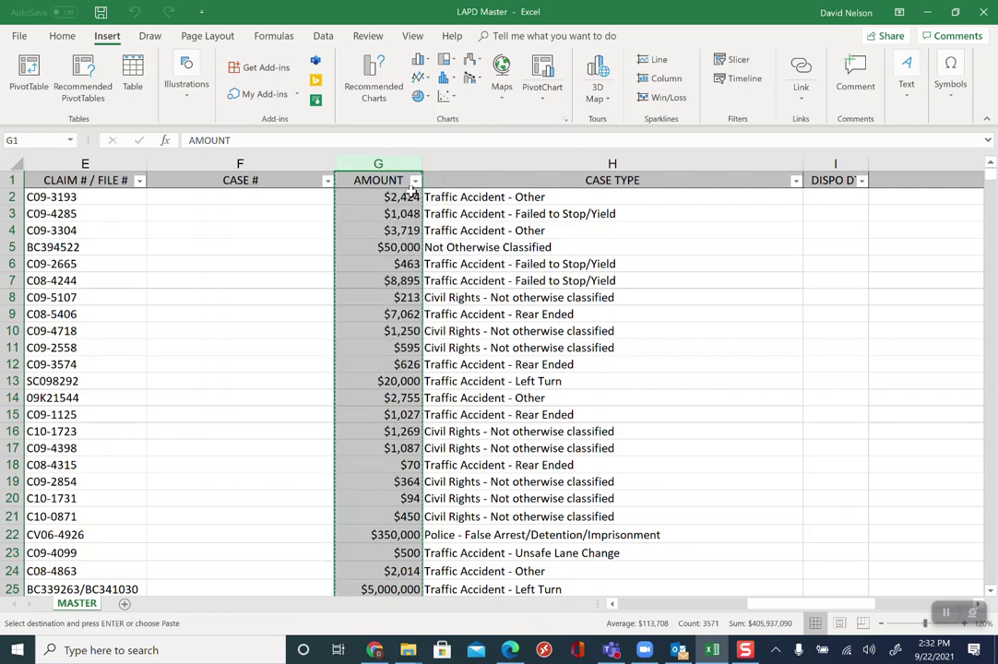
click(123, 605)
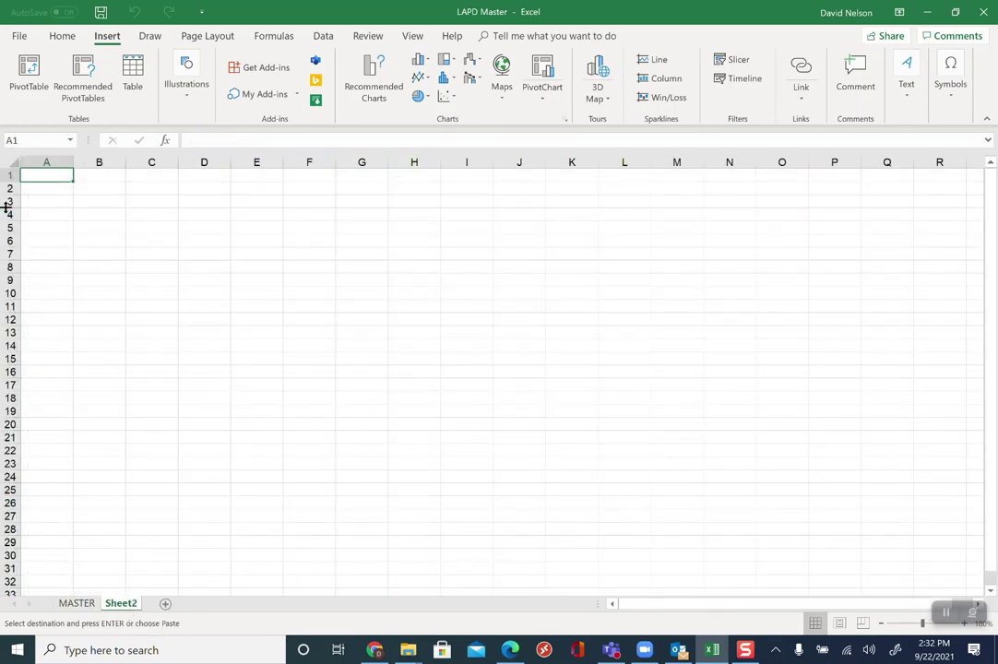
right_click(48, 163)
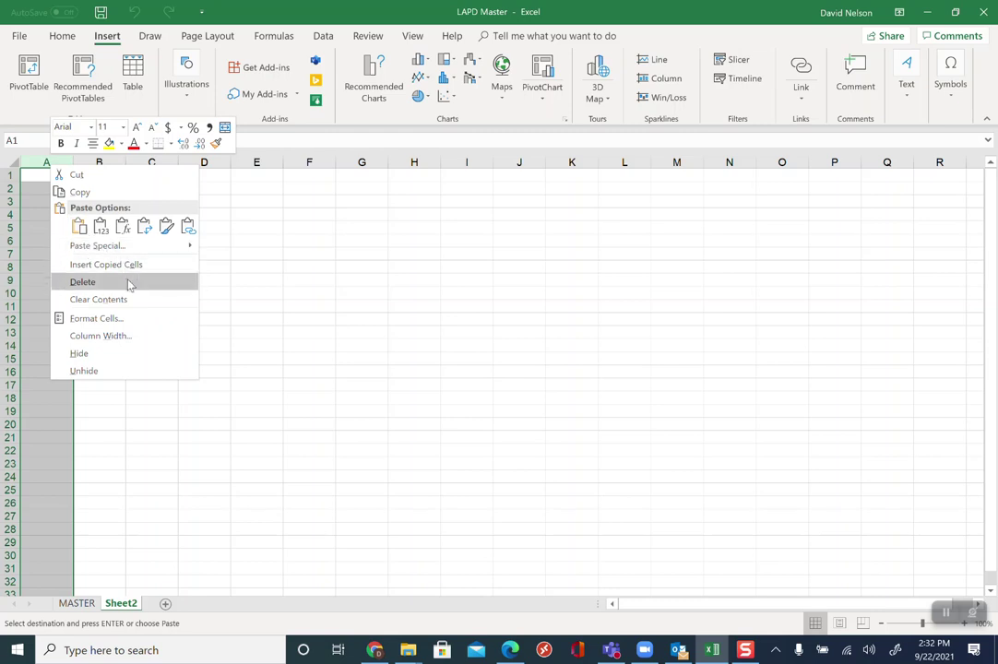
Paste the amounts into Sheet2 column A, set font size 24, and AutoFit the column width.
click(78, 225)
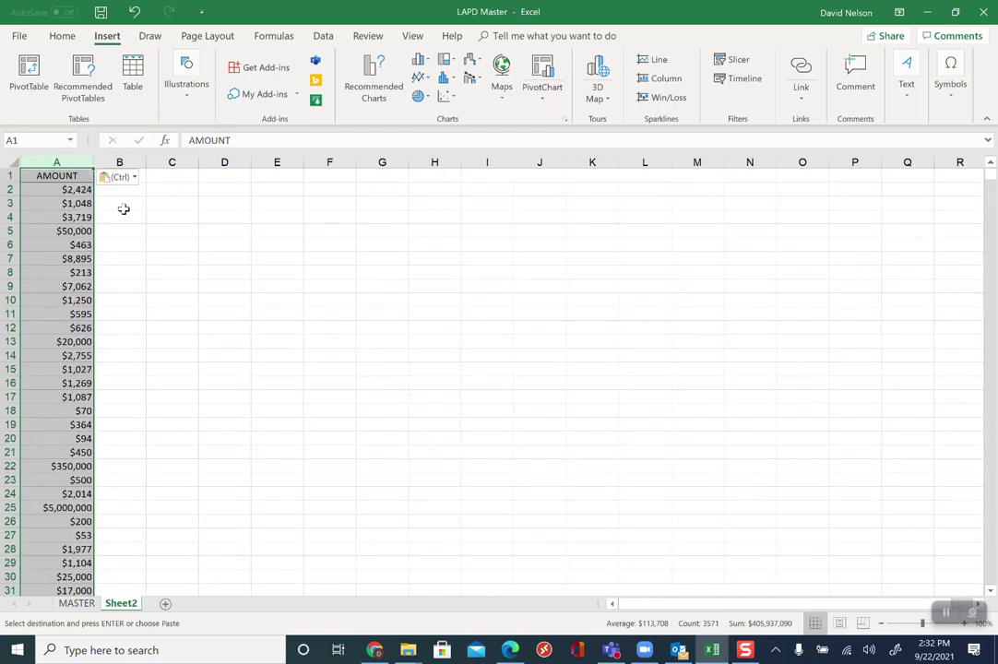
click(62, 36)
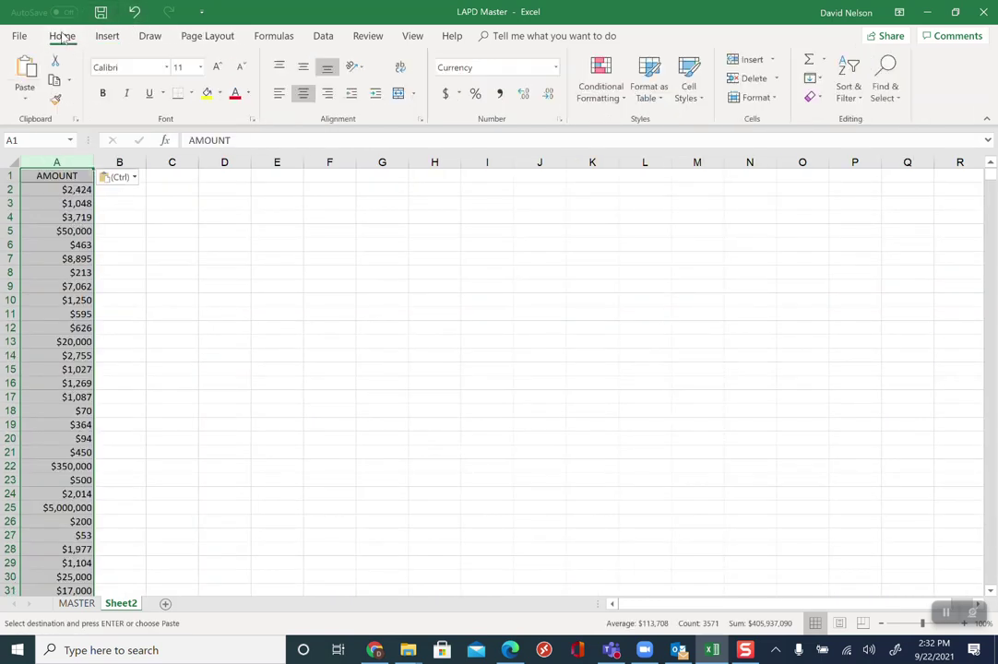
click(200, 68)
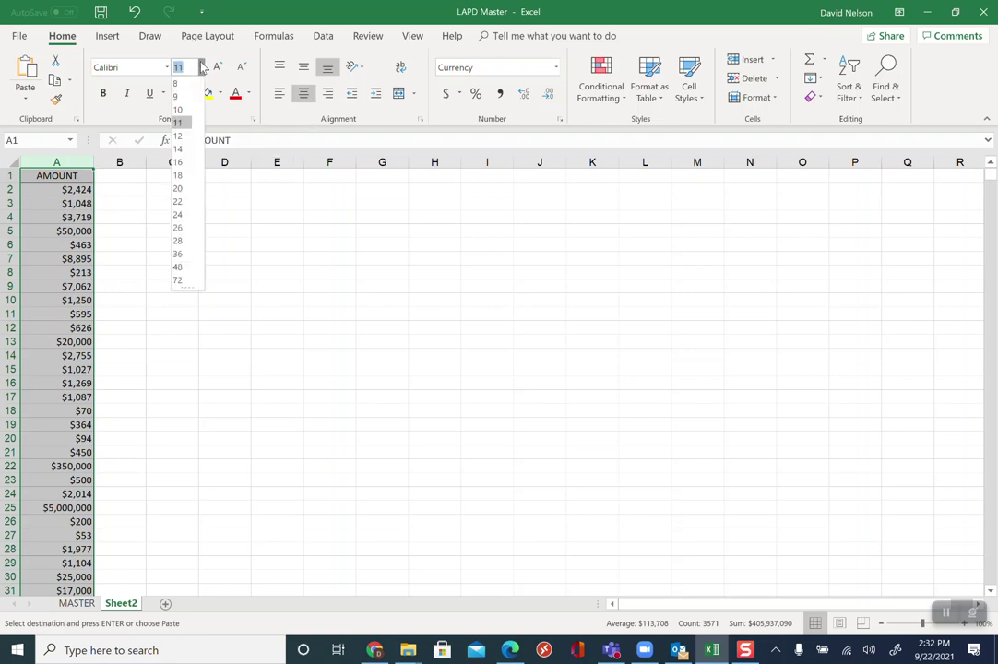
click(185, 214)
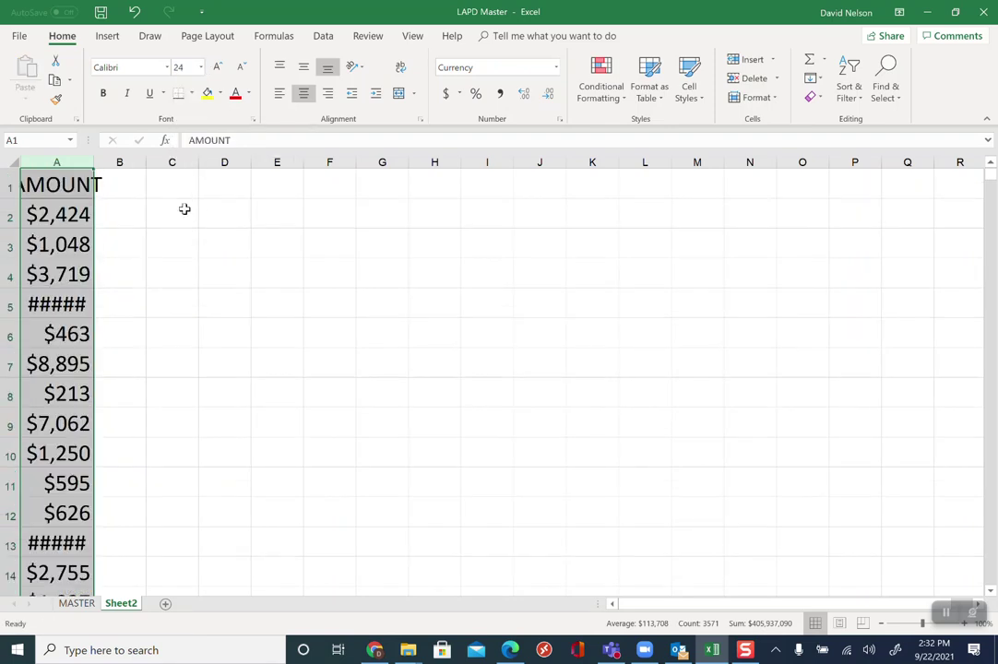
double_click(93, 162)
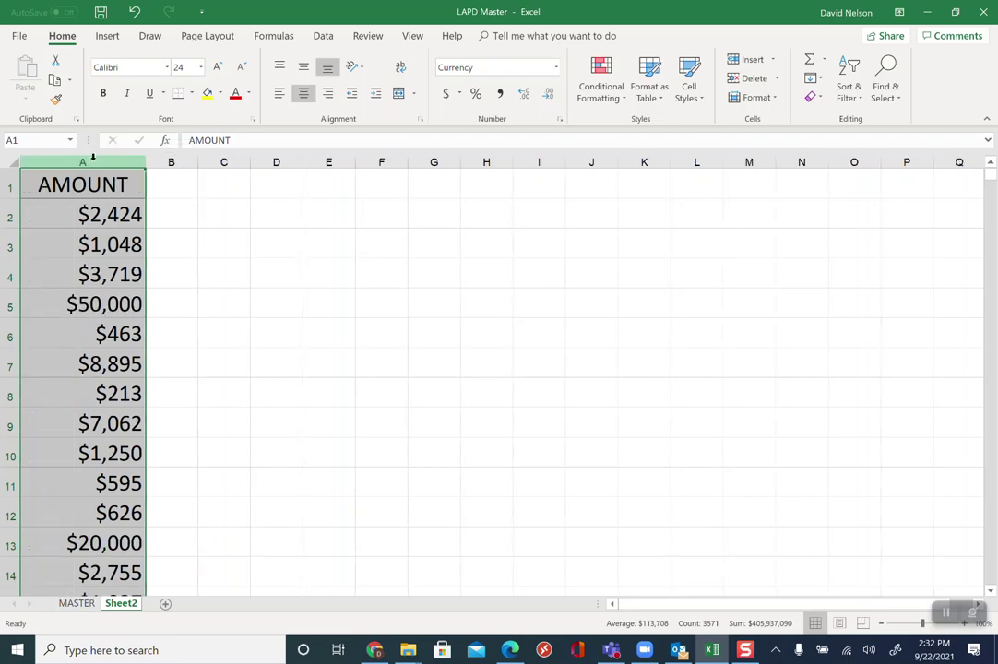
click(326, 246)
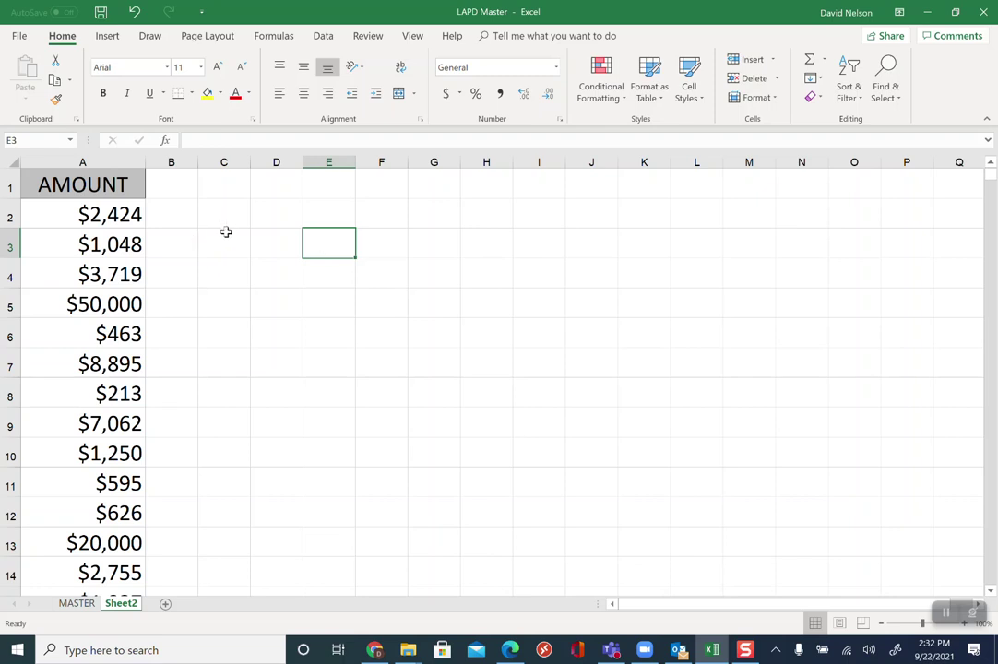
click(20, 37)
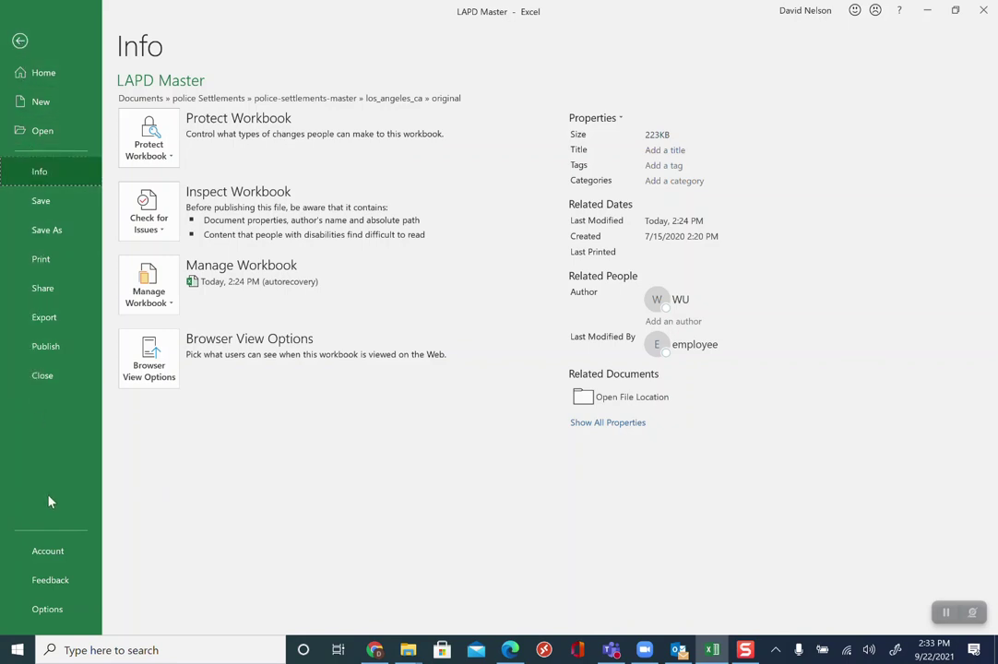
In Excel Options' Add-ins, enable Analysis ToolPak and Analysis ToolPak - VBA.
click(47, 610)
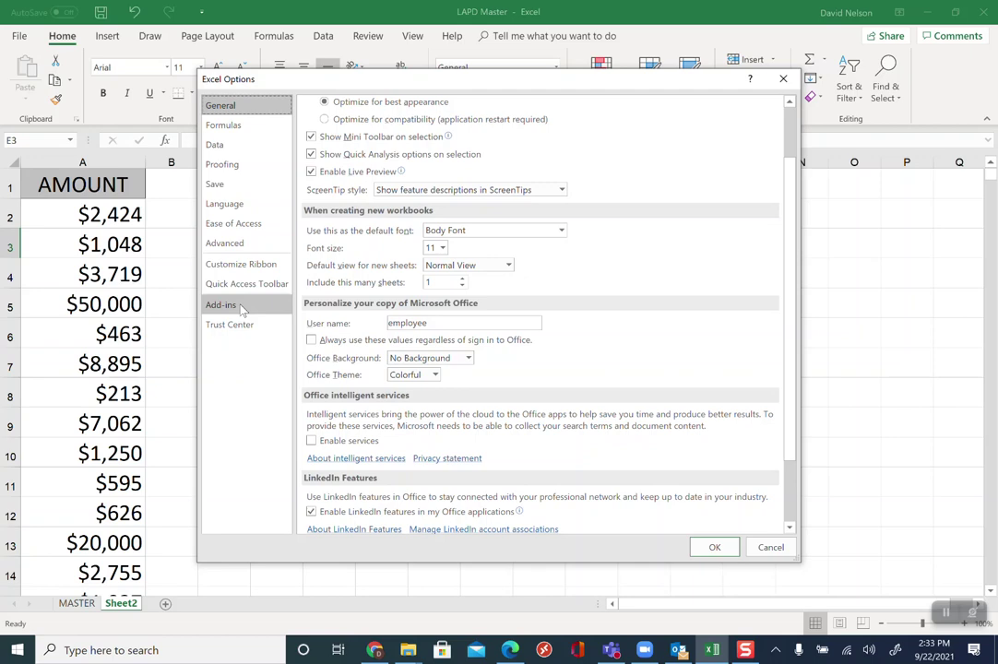
click(241, 310)
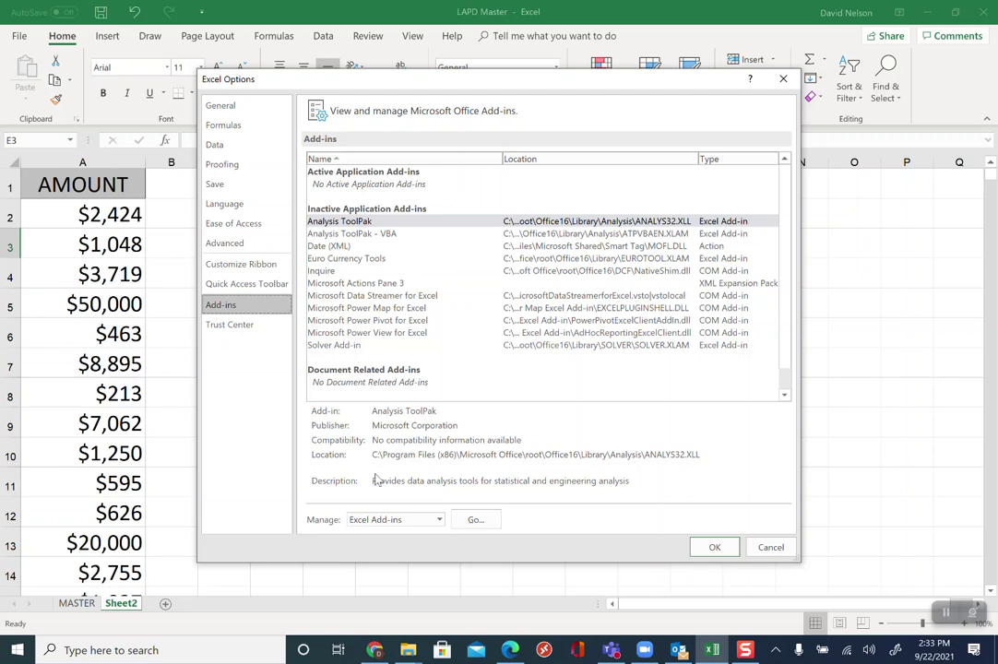
click(473, 521)
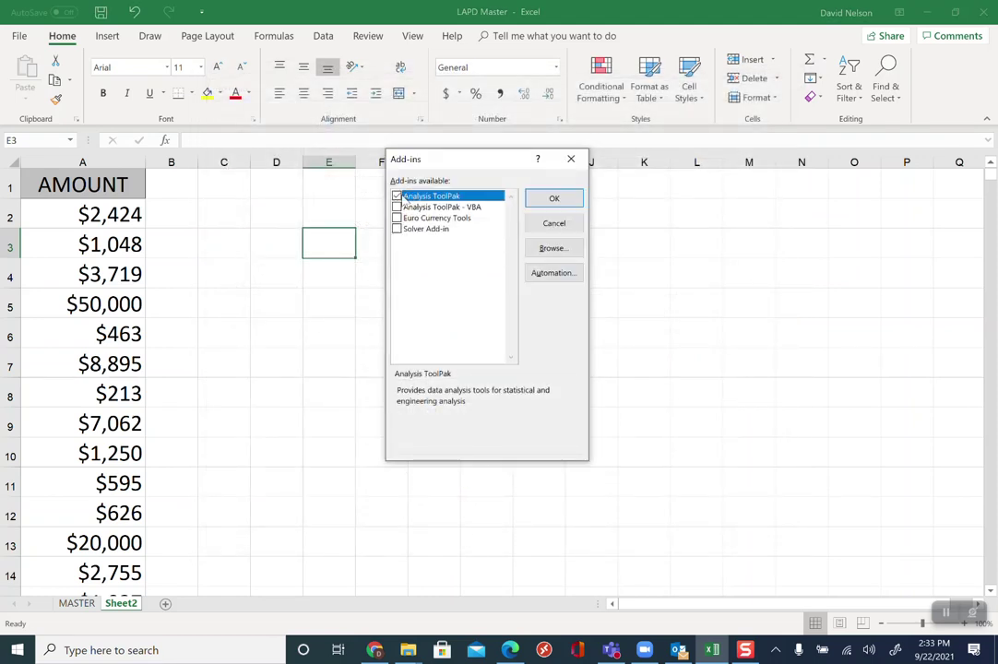
click(397, 197)
click(398, 207)
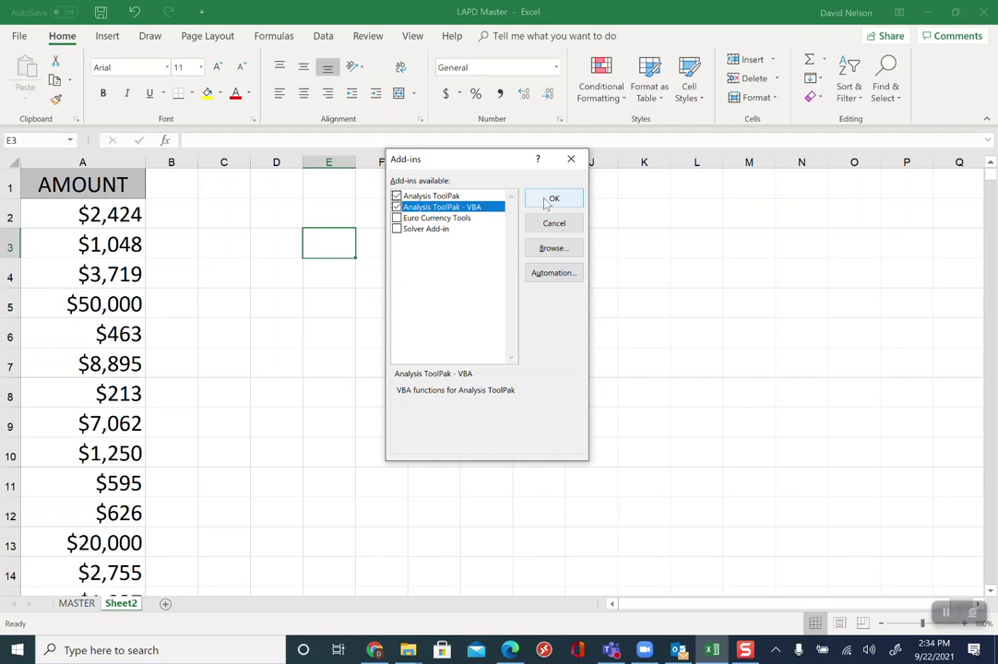
click(547, 201)
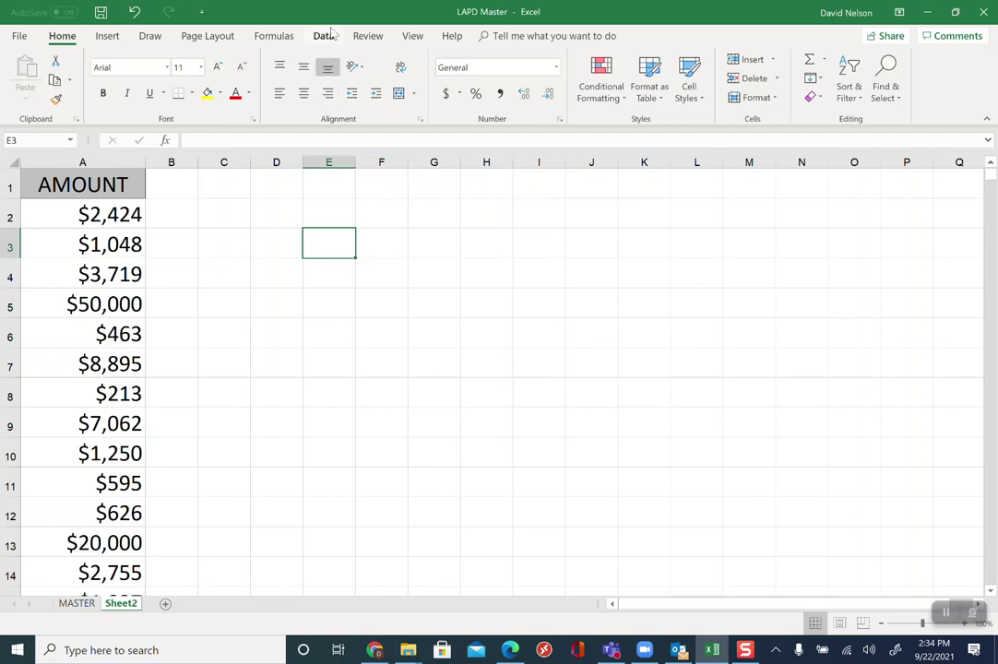
Show the Data tab with its Data Analysis command, then select cell E2 for the bins.
click(324, 37)
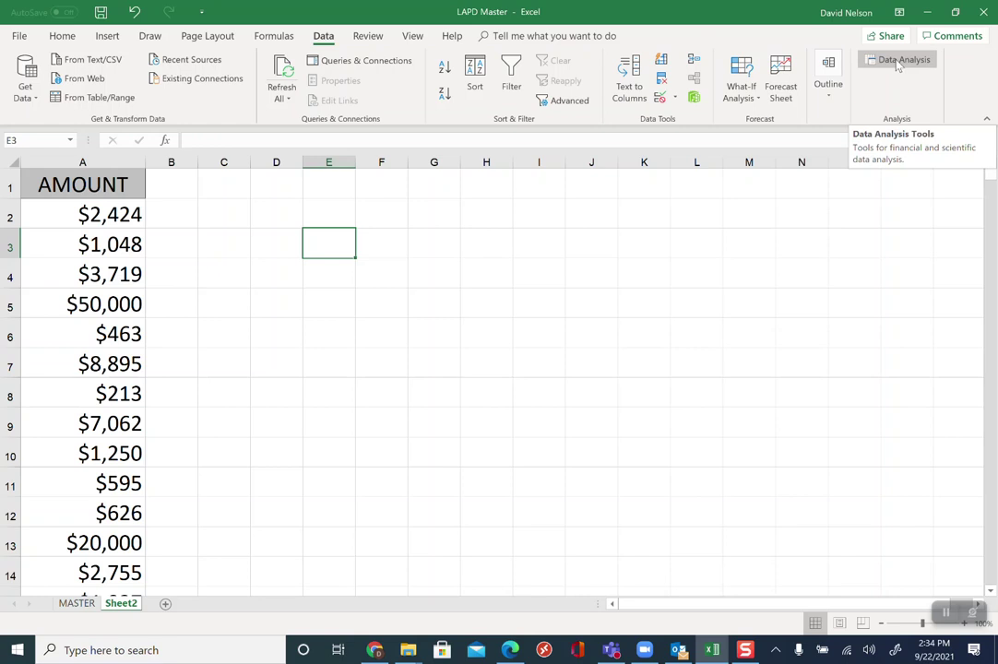
click(898, 61)
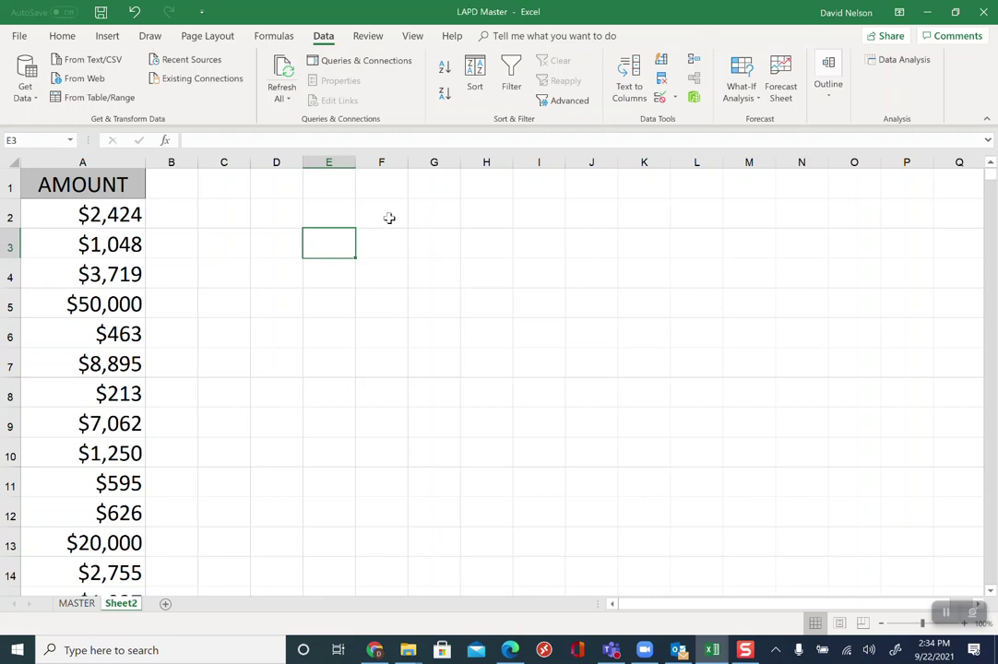
click(346, 221)
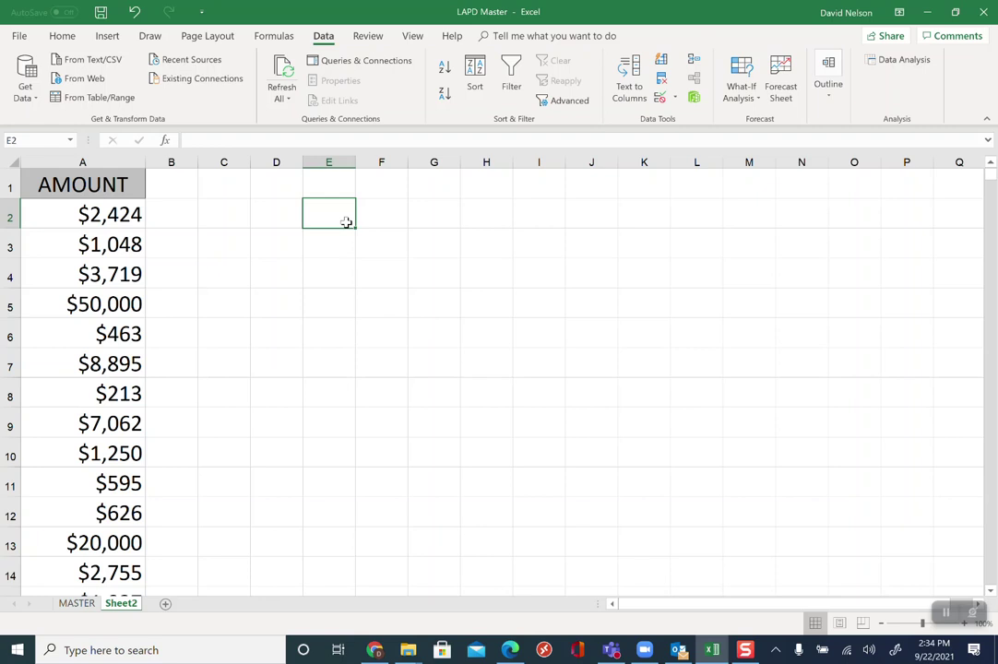
Enter the first bin values 0, 10000, 20000 and 30000 in E2:E5.
text(S)
key(BackSpace)
key(Return)
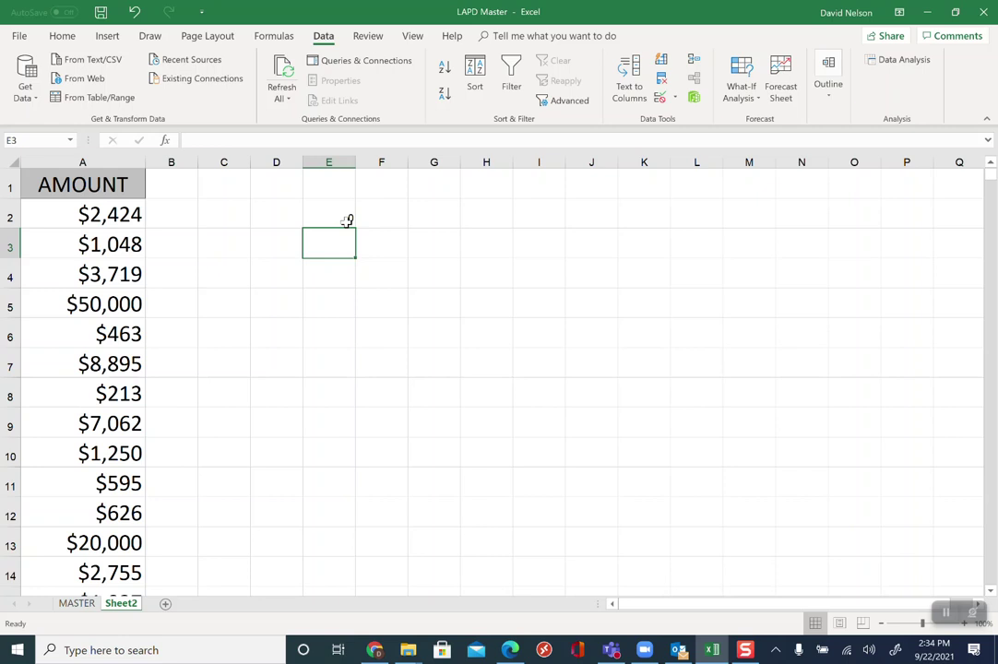
text(100)
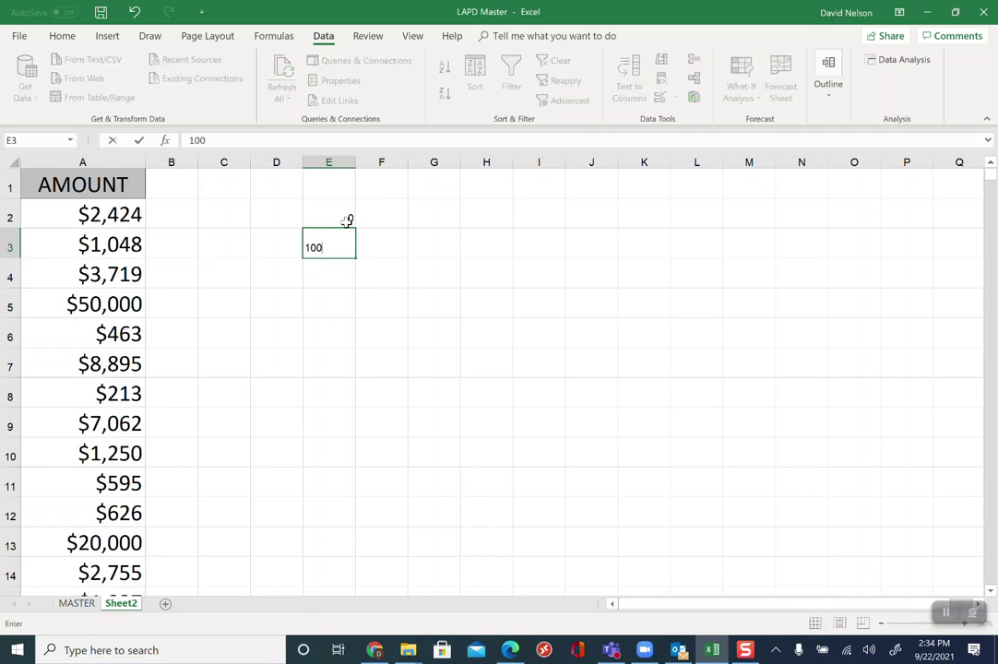
text(00)
key(Return)
text(20000)
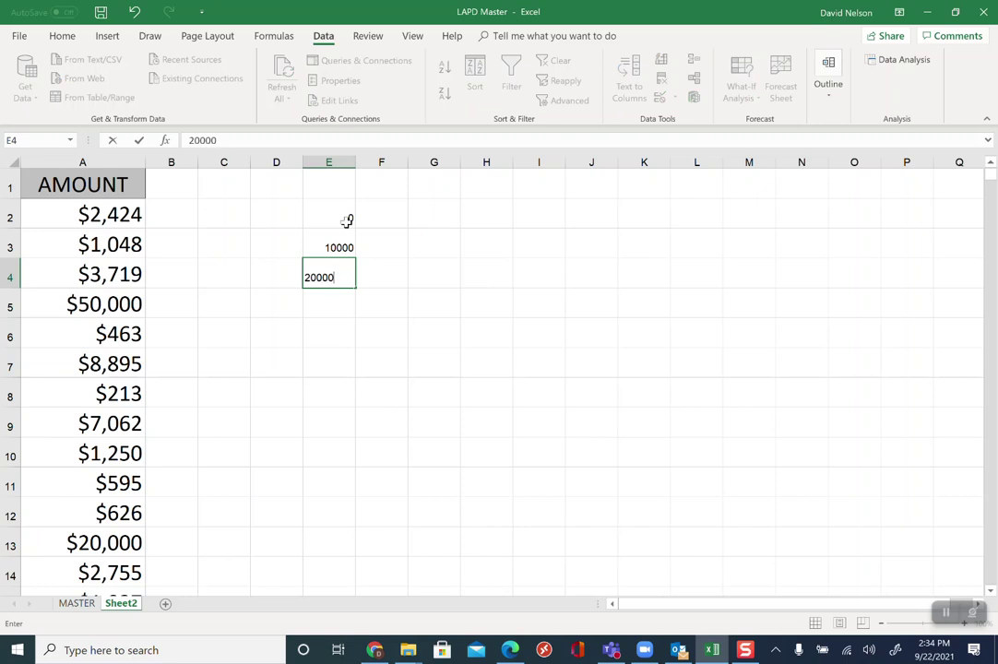
key(Return)
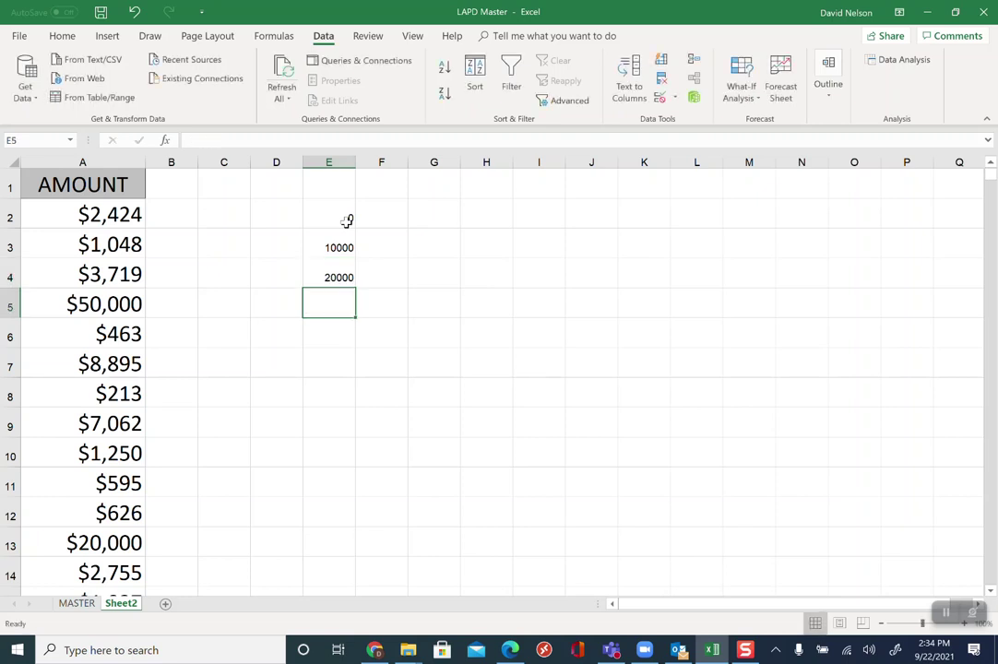
text(3000)
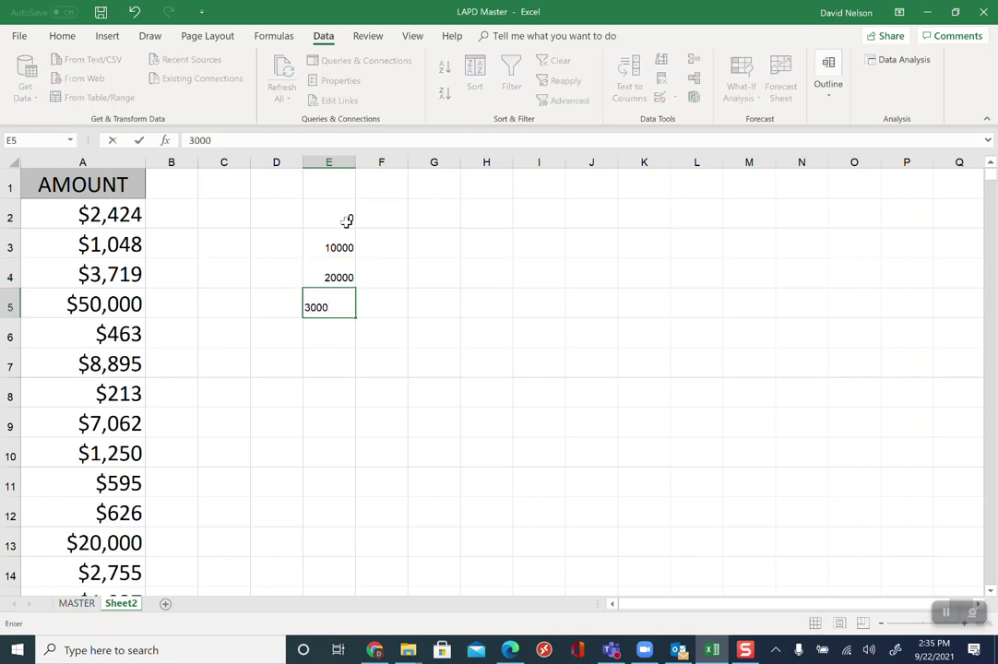
text(0)
key(Return)
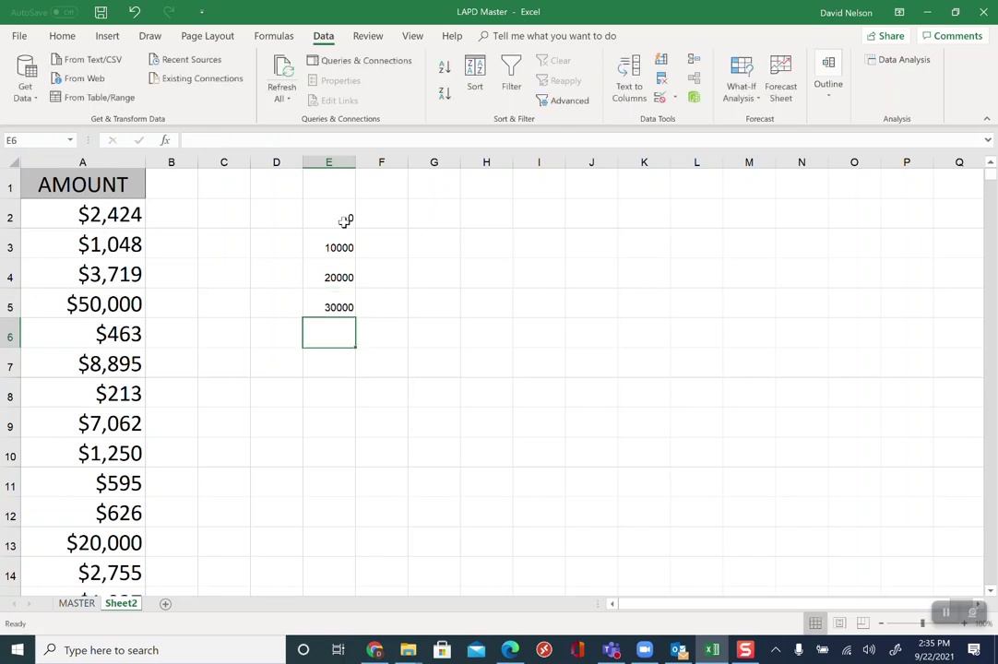
Extend the bin series down column E to 1,000,000 in steps of 10,000.
drag(344, 221, 349, 548)
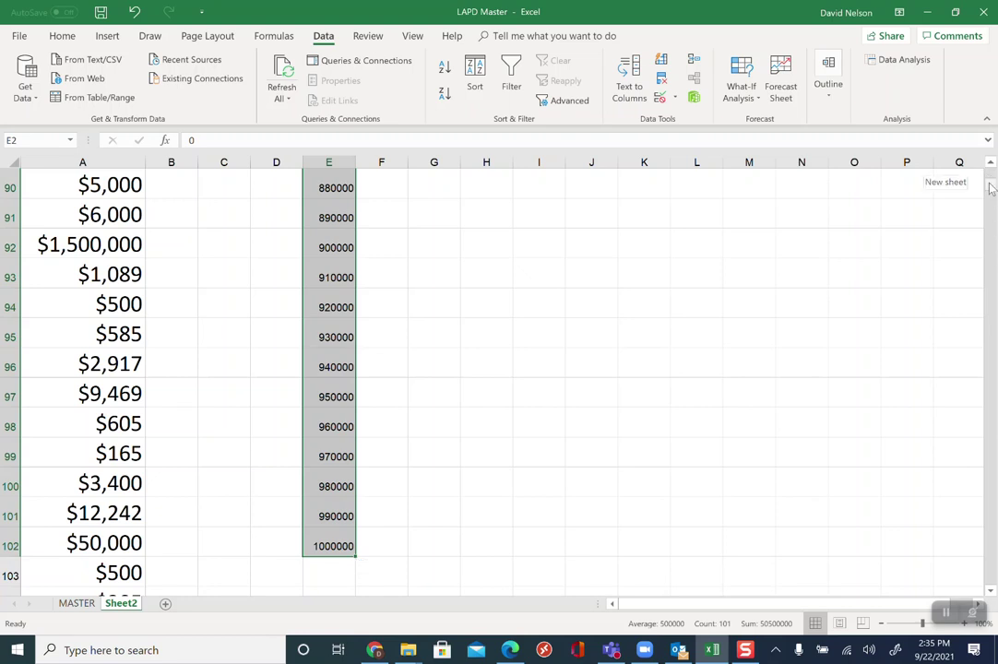
drag(991, 188, 992, 164)
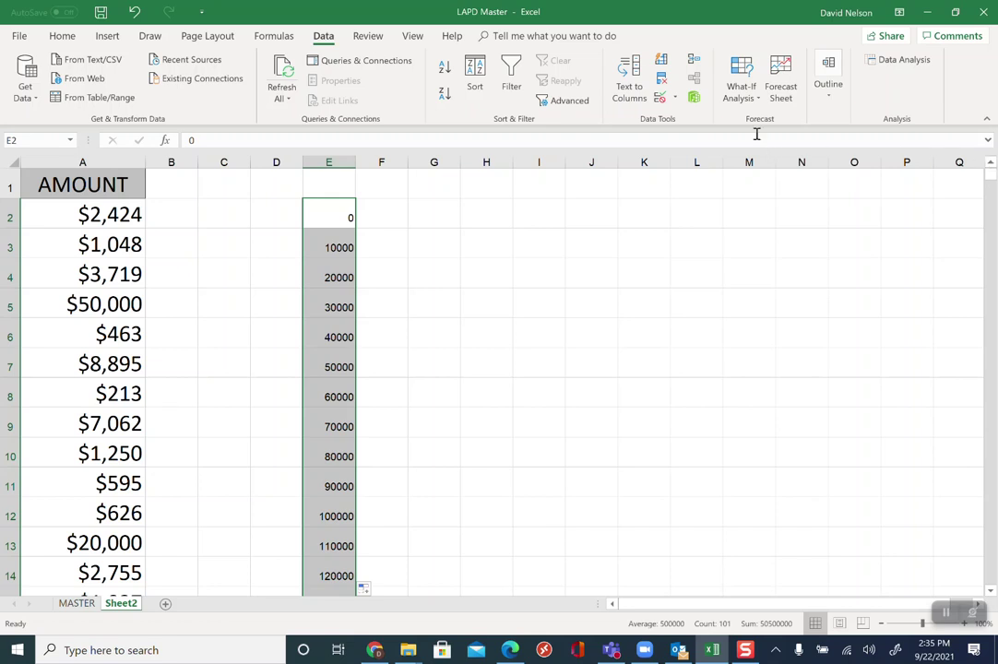
click(374, 213)
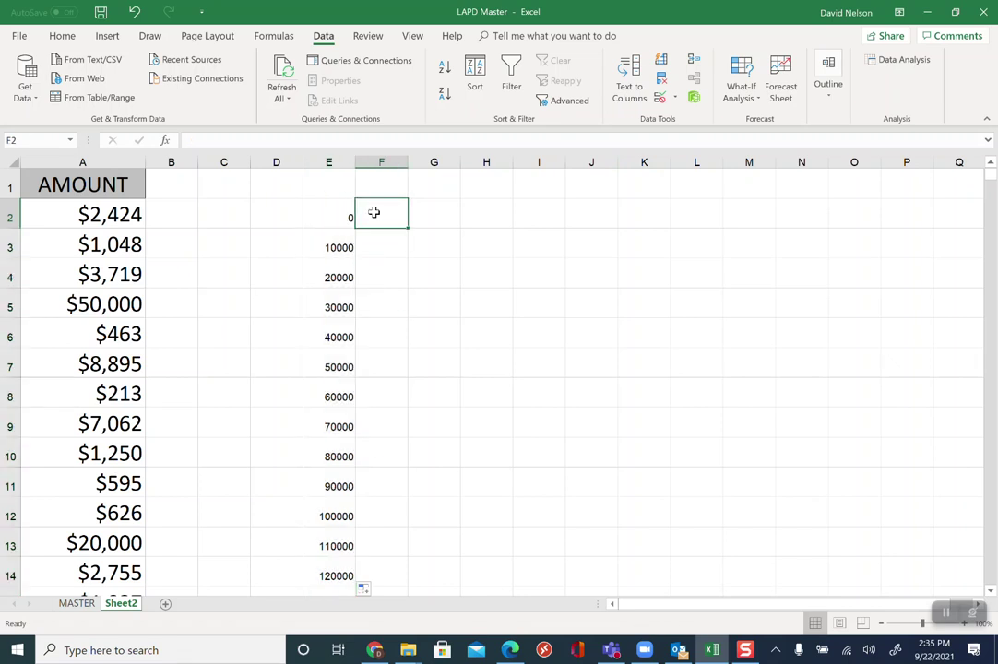
From cell E2, choose Histogram in the Data Analysis tools.
click(339, 212)
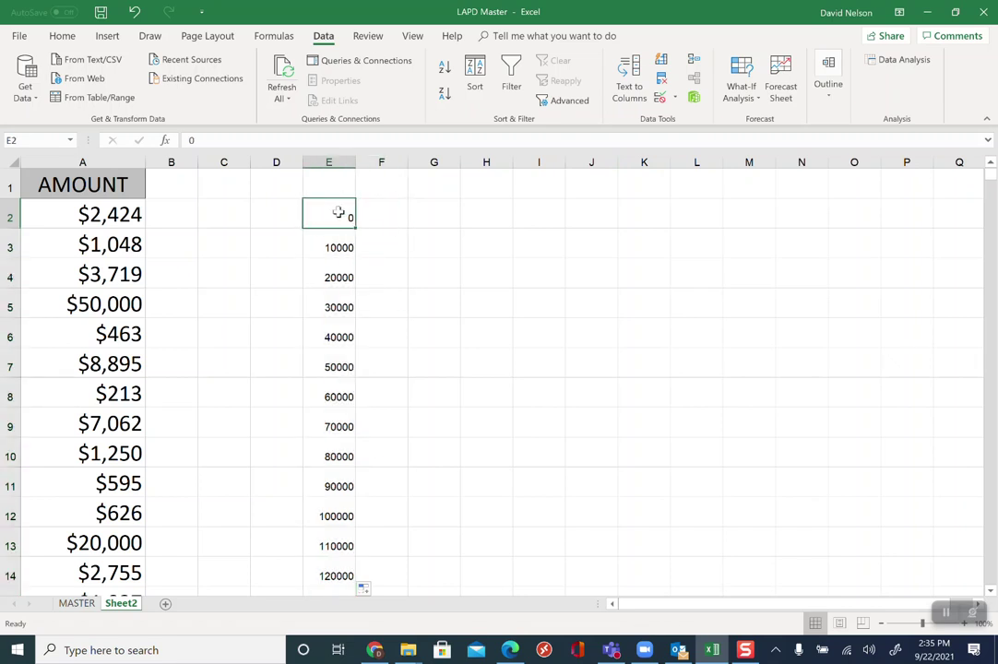
click(898, 61)
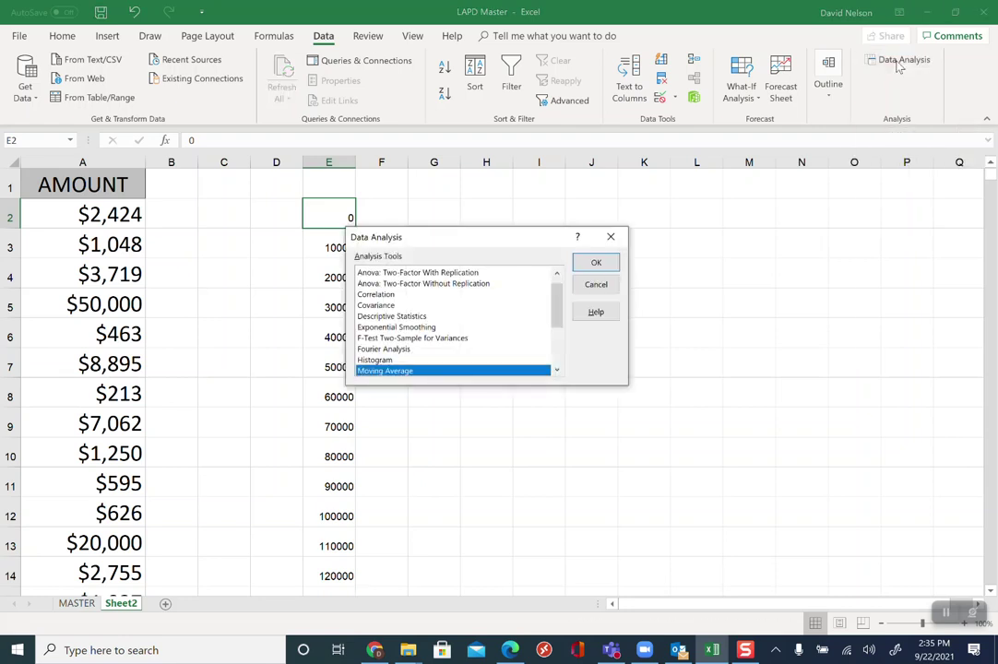
click(387, 360)
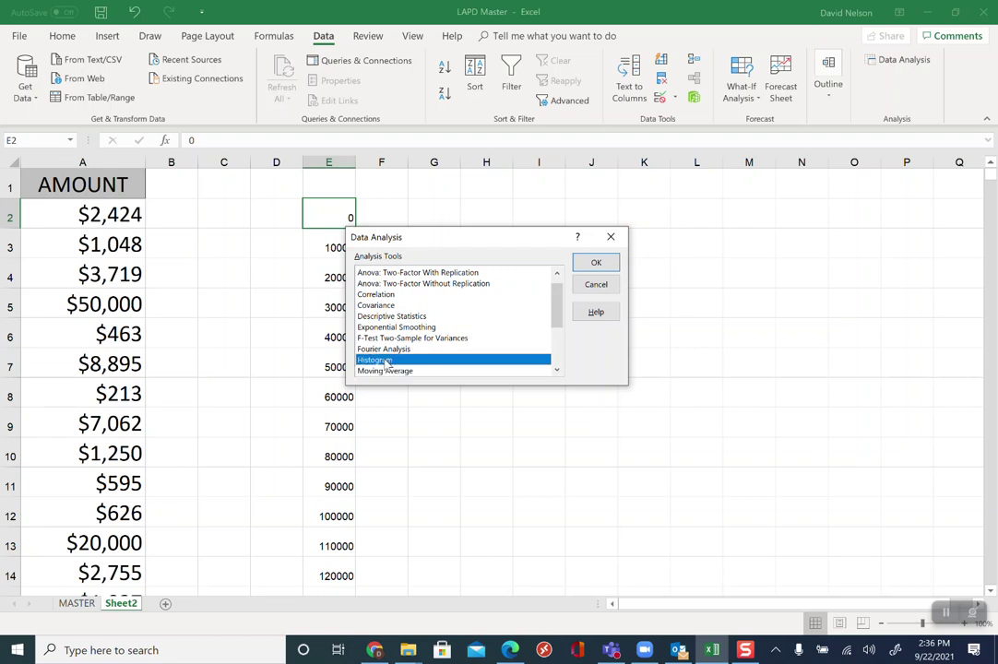
click(597, 264)
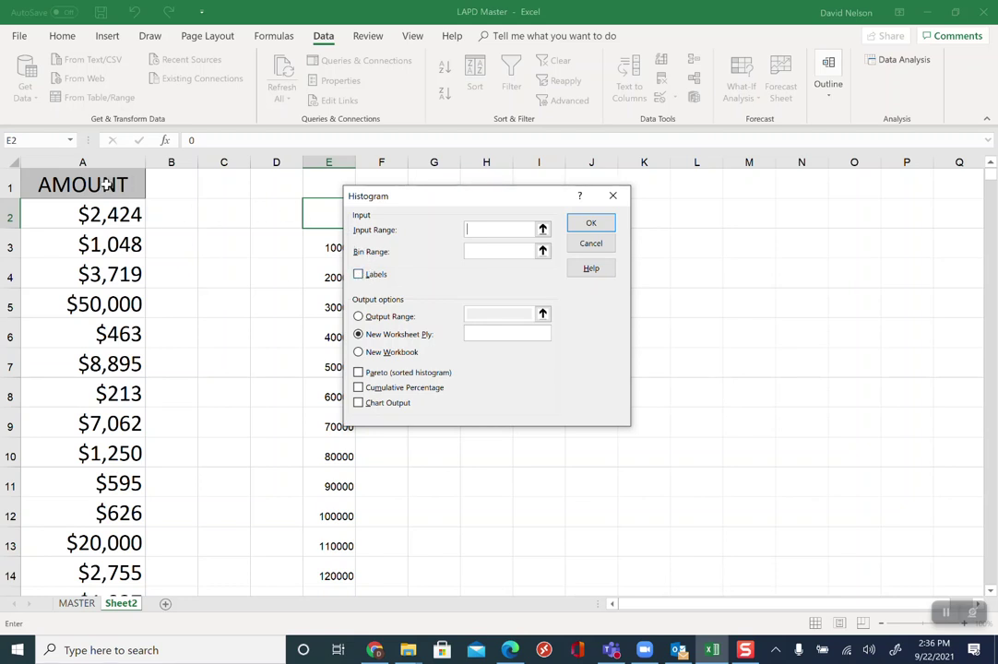
Set the Histogram input range to $A$2:$A$3571.
click(104, 215)
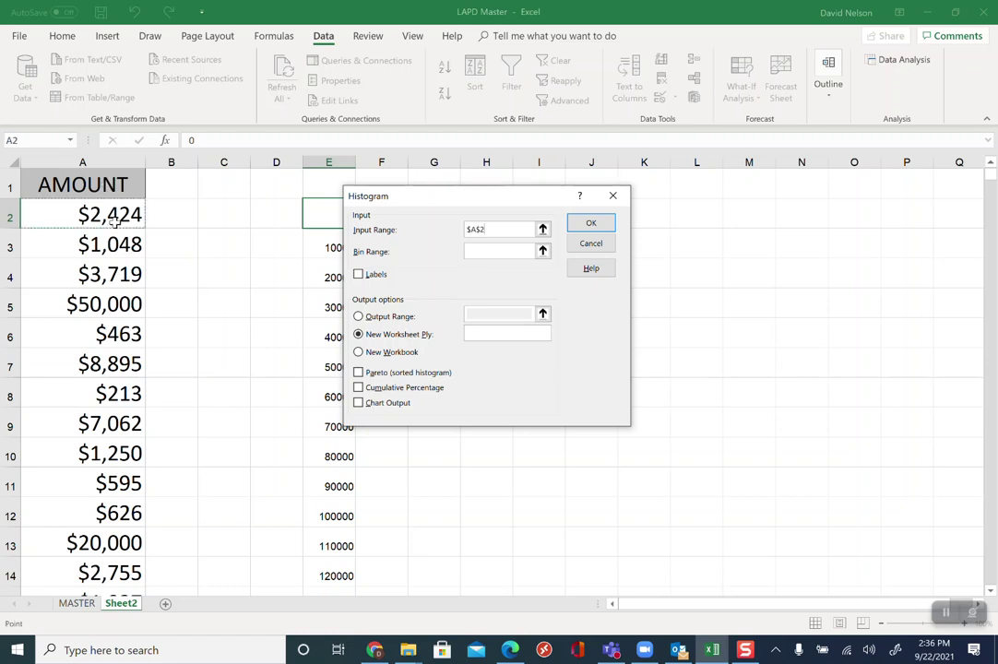
drag(114, 214, 113, 661)
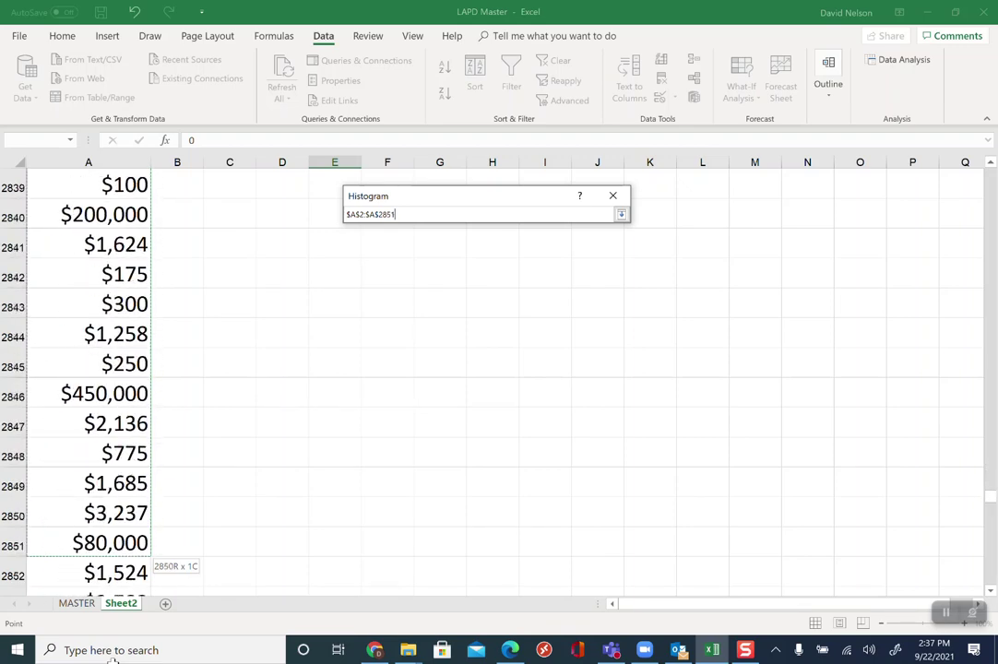
drag(112, 658, 90, 401)
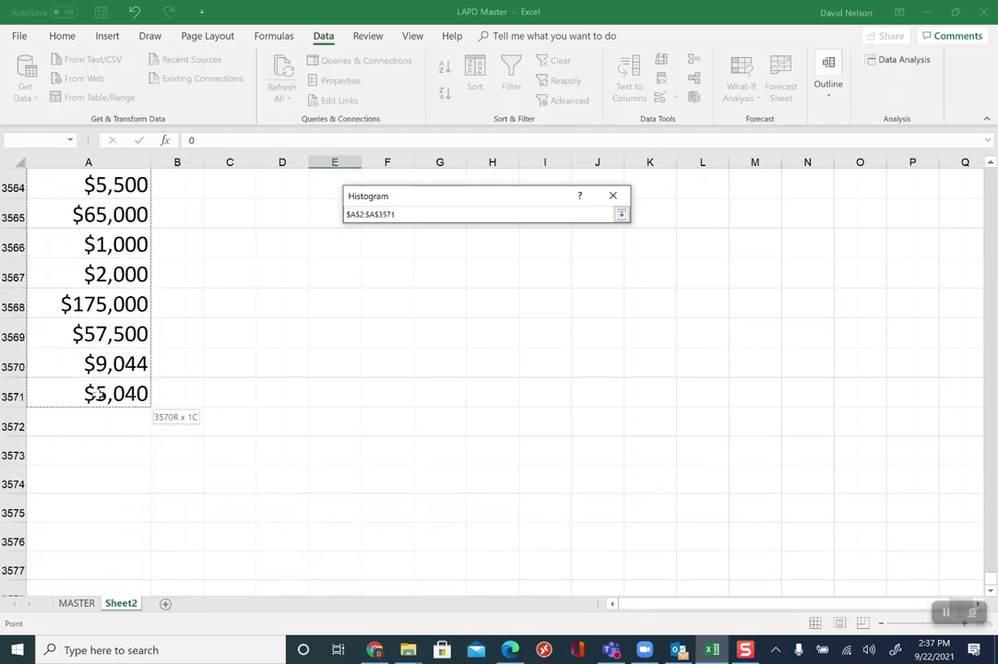
drag(95, 395, 95, 395)
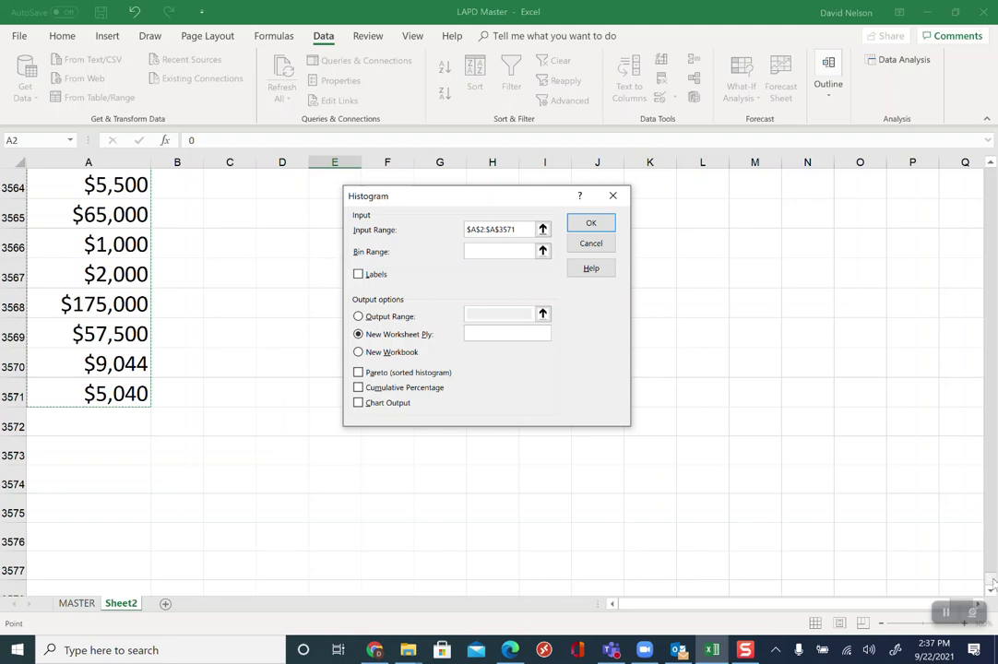
drag(992, 581, 992, 171)
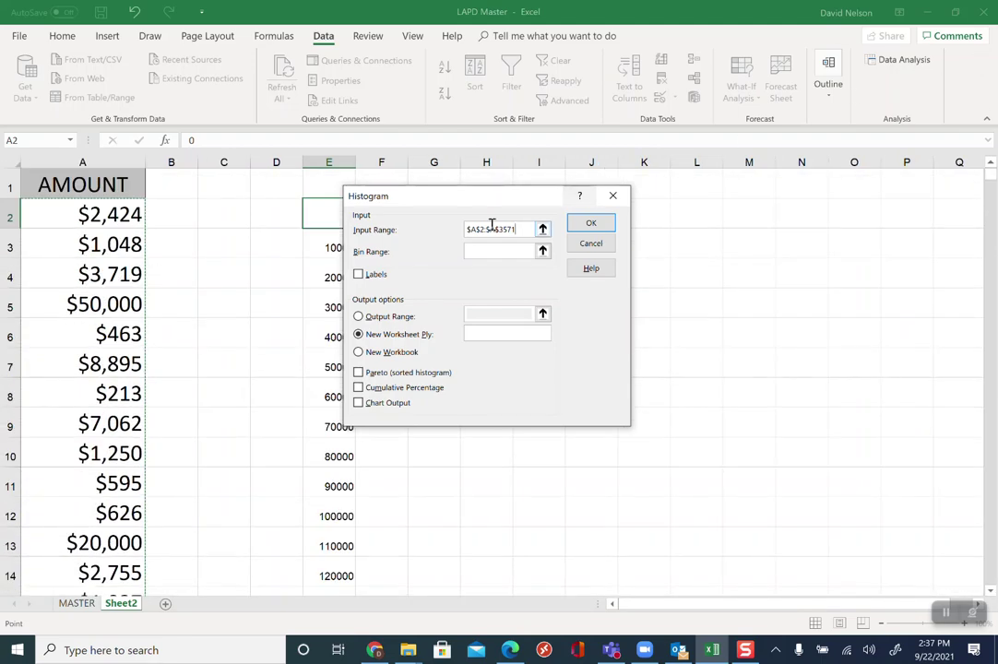
click(489, 252)
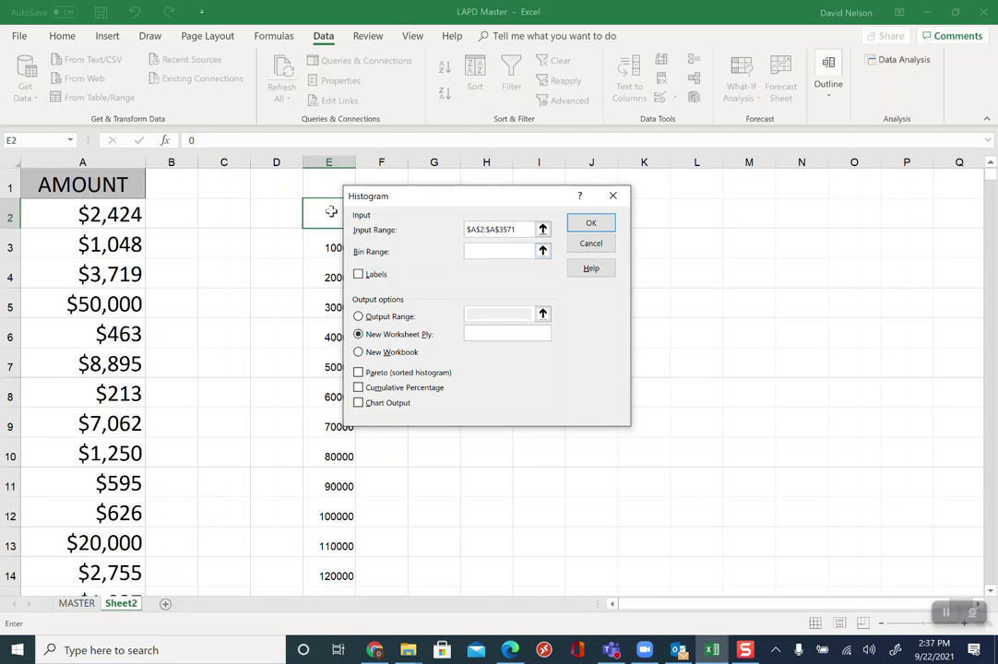
Set the bin range to E2:E102, enable Chart Output, and run the histogram.
drag(330, 212, 324, 522)
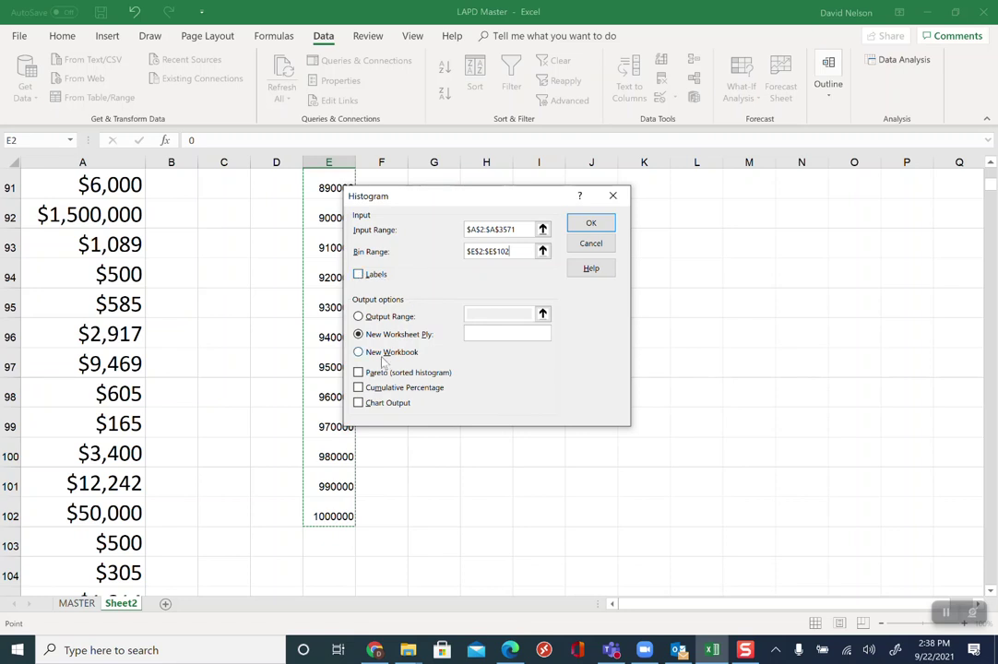
click(360, 404)
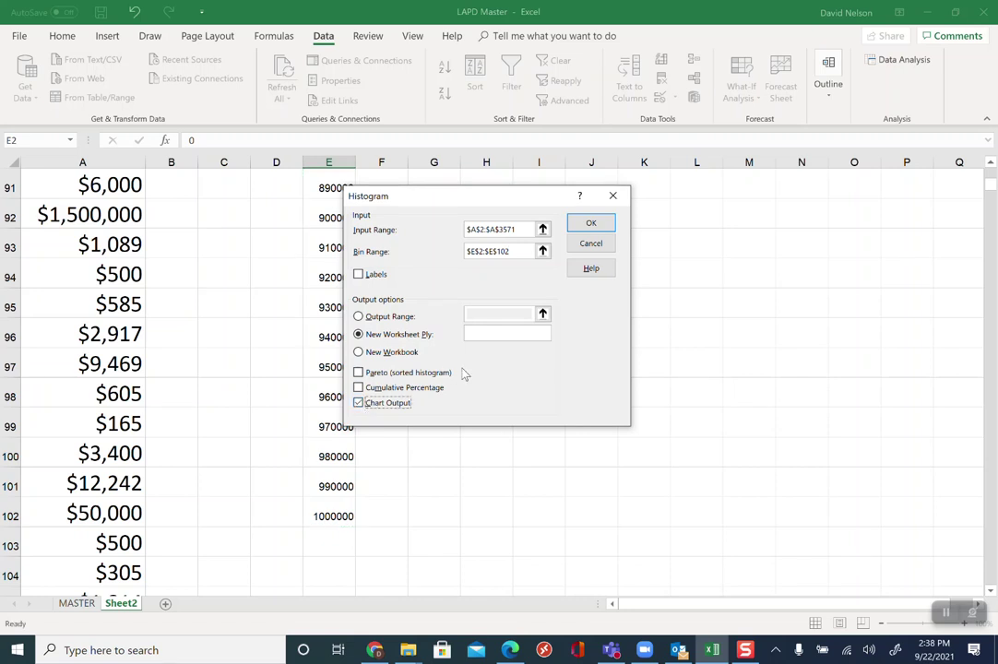
click(591, 227)
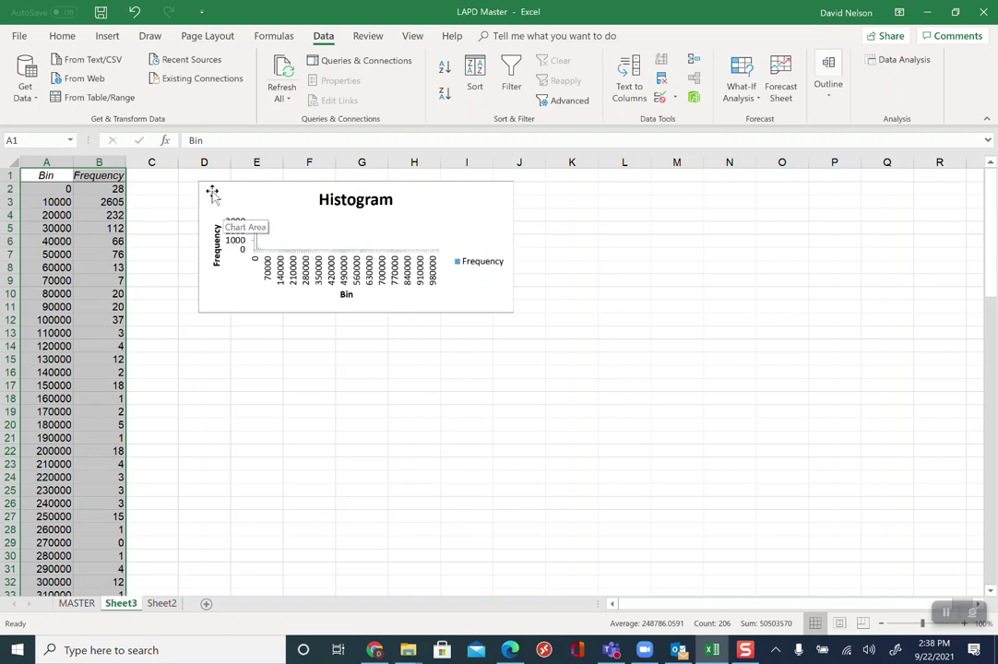
Check Sheet3's Bin/Frequency table: 2605 amounts in the 10000 bin, 232 in the 20000 bin.
click(62, 190)
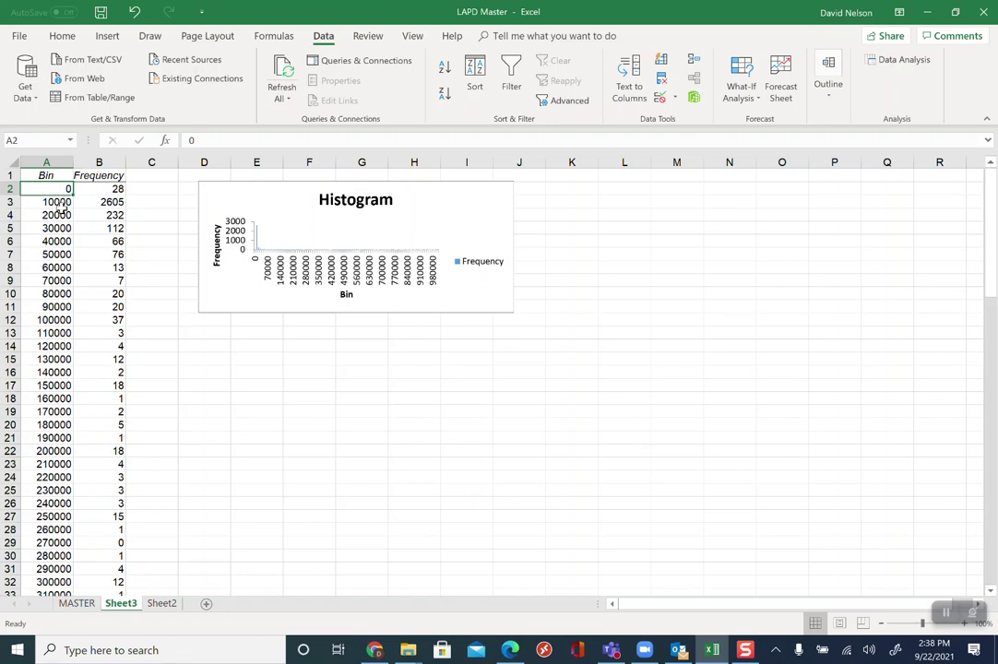
click(60, 205)
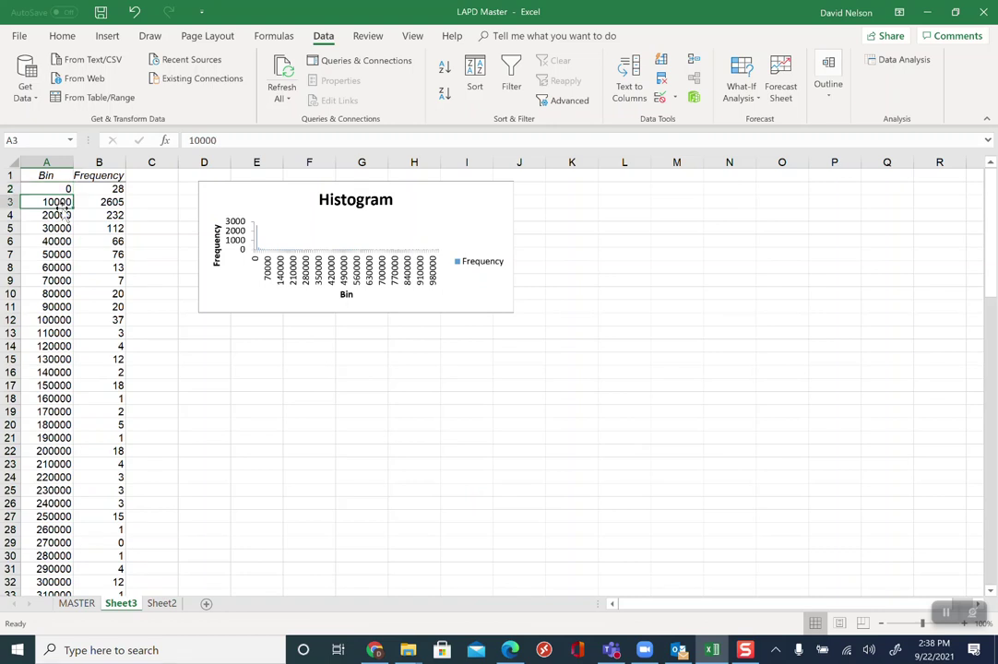
key(Right)
key(Up)
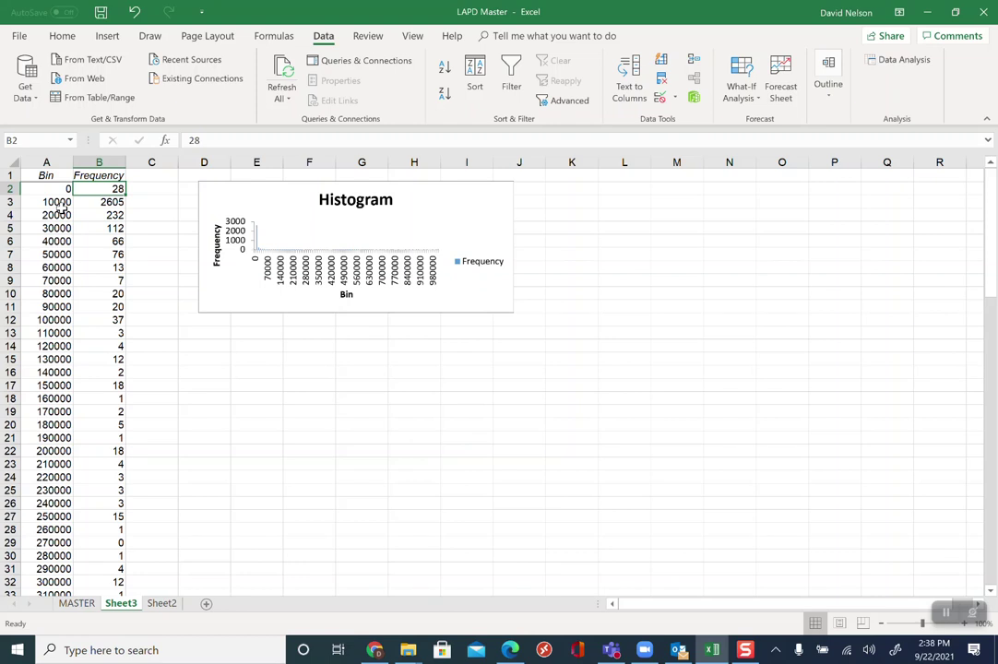
key(Down)
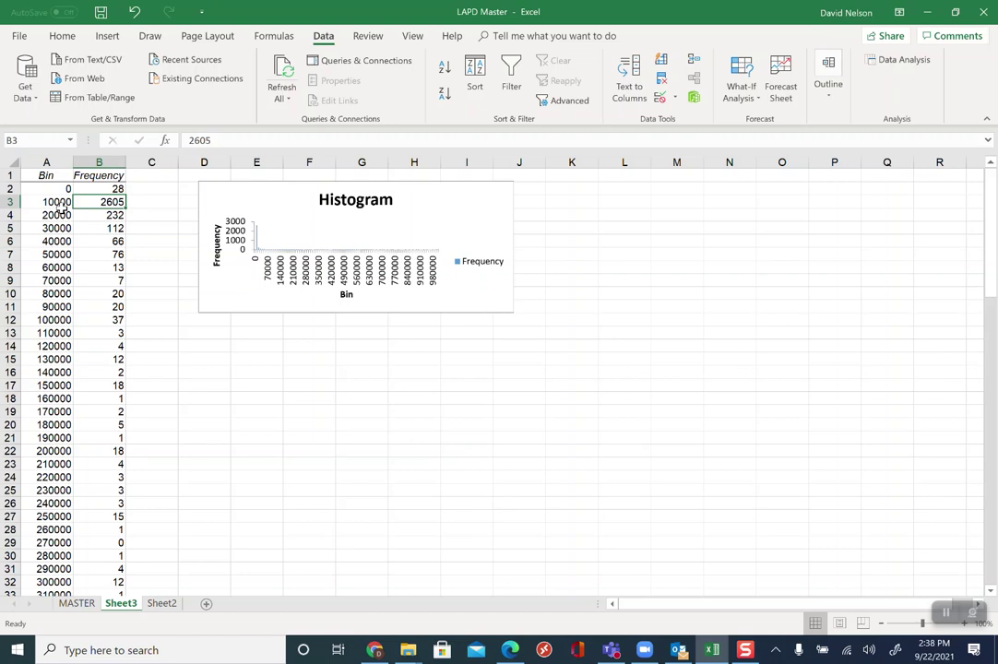
key(Down)
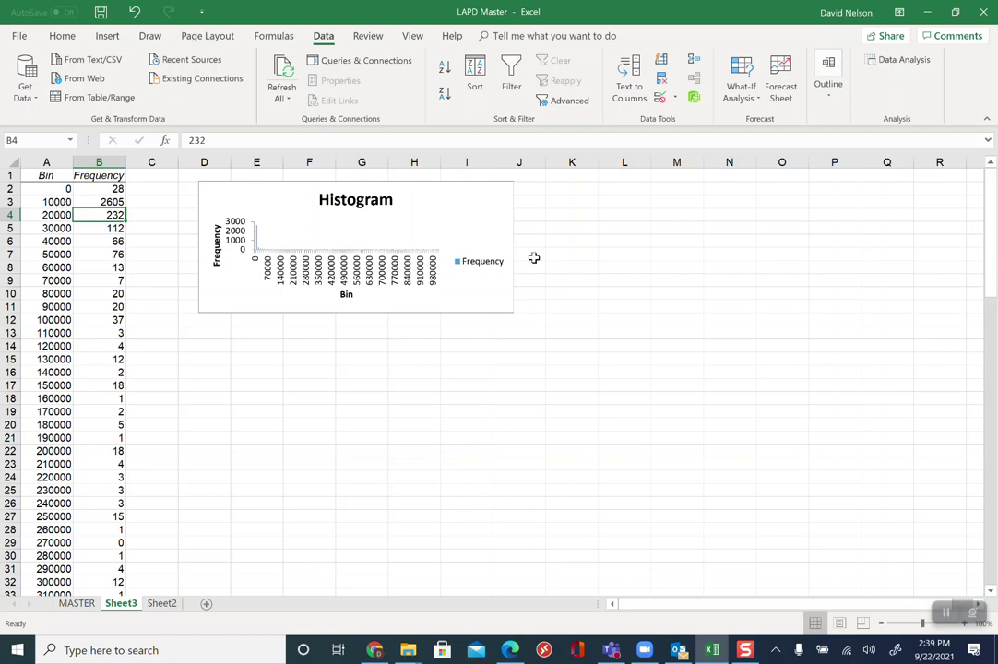
Enlarge the Sheet3 histogram chart to span roughly columns D to P.
click(456, 215)
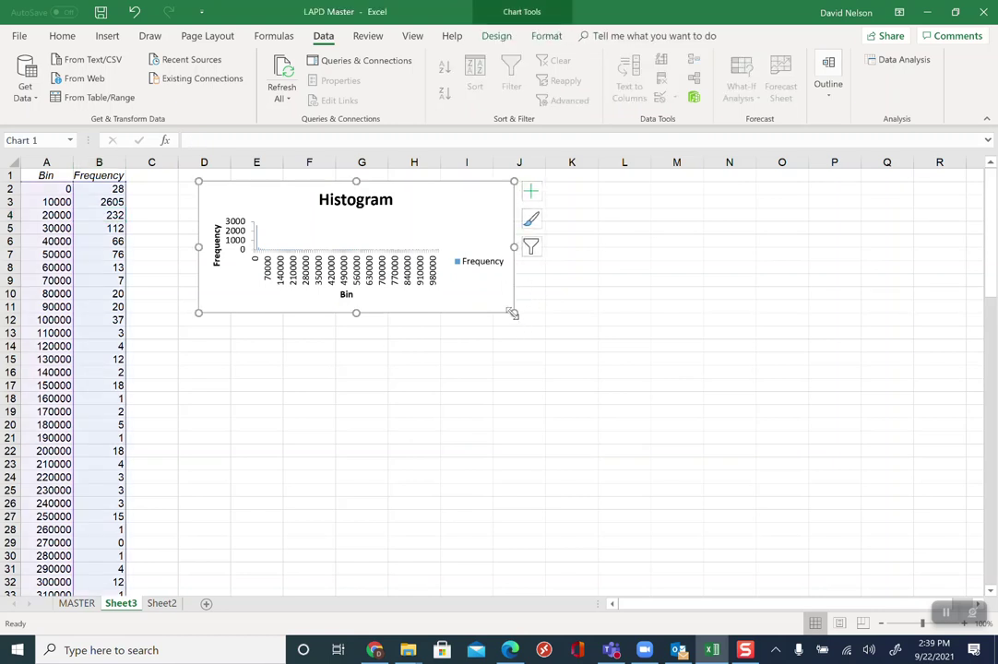
drag(514, 313, 896, 573)
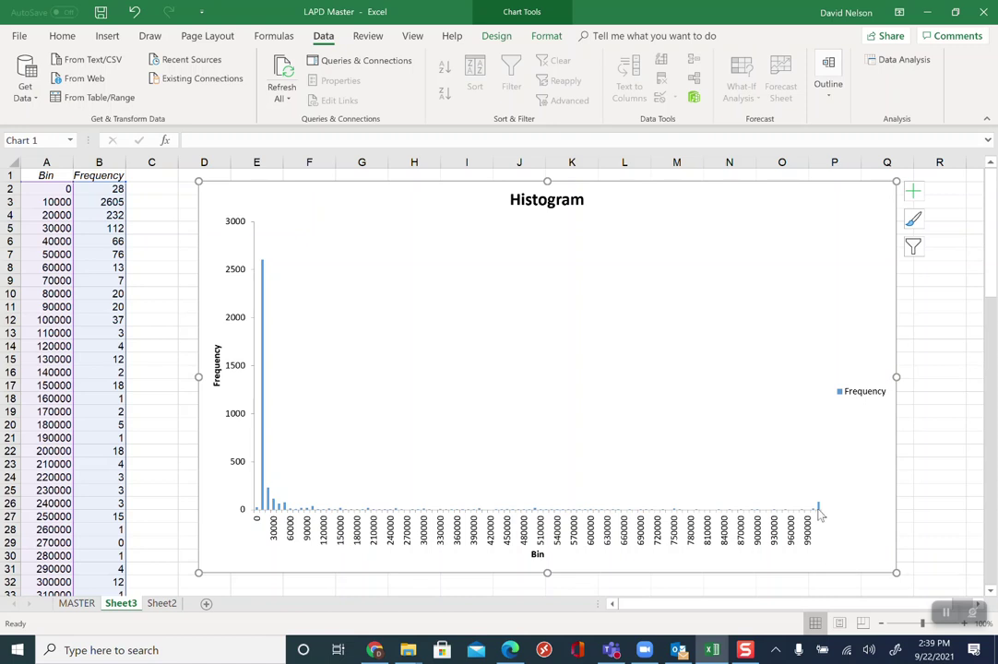
mouse_move(818, 510)
mouse_move(265, 437)
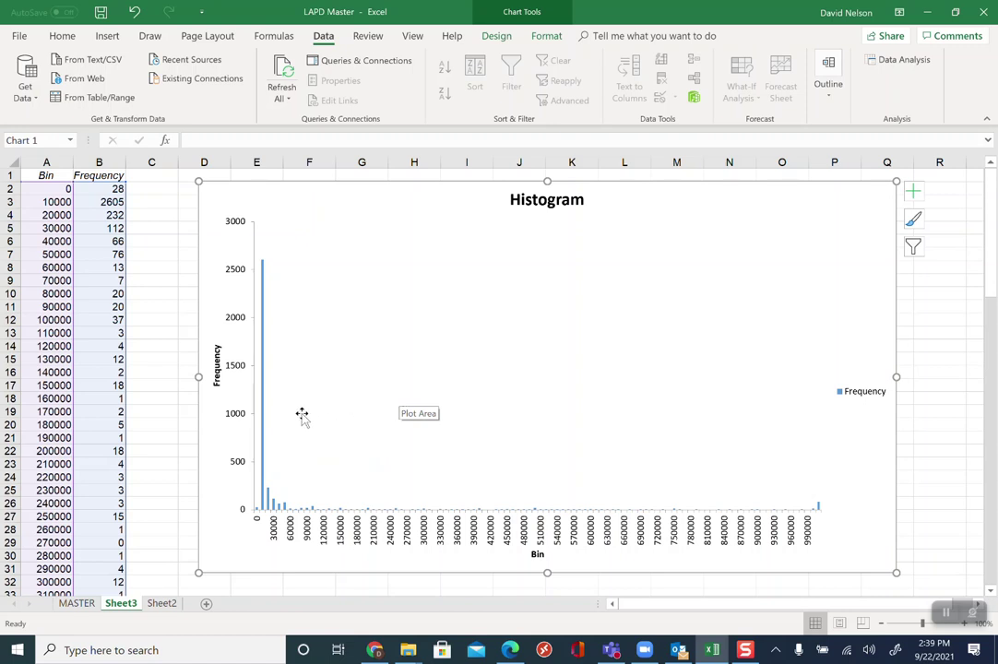
click(263, 400)
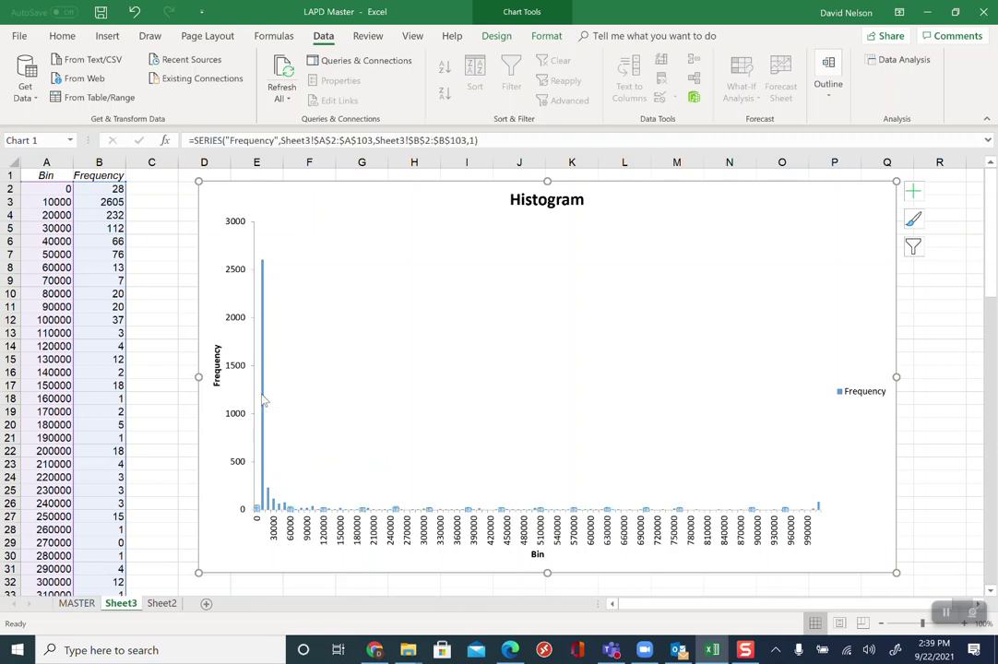
right_click(263, 401)
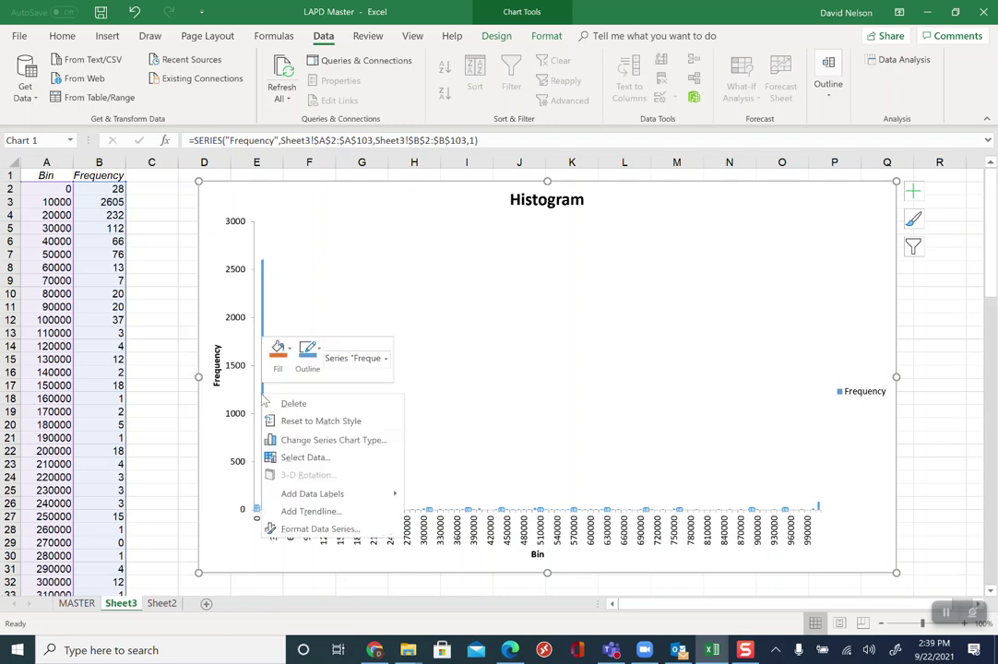
click(318, 529)
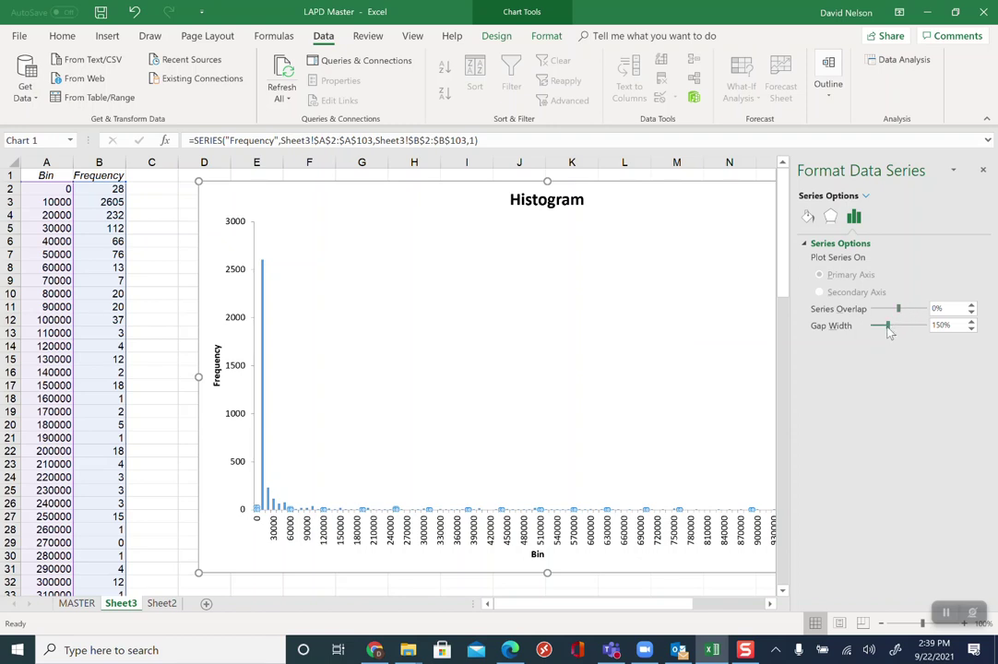
drag(887, 330, 873, 337)
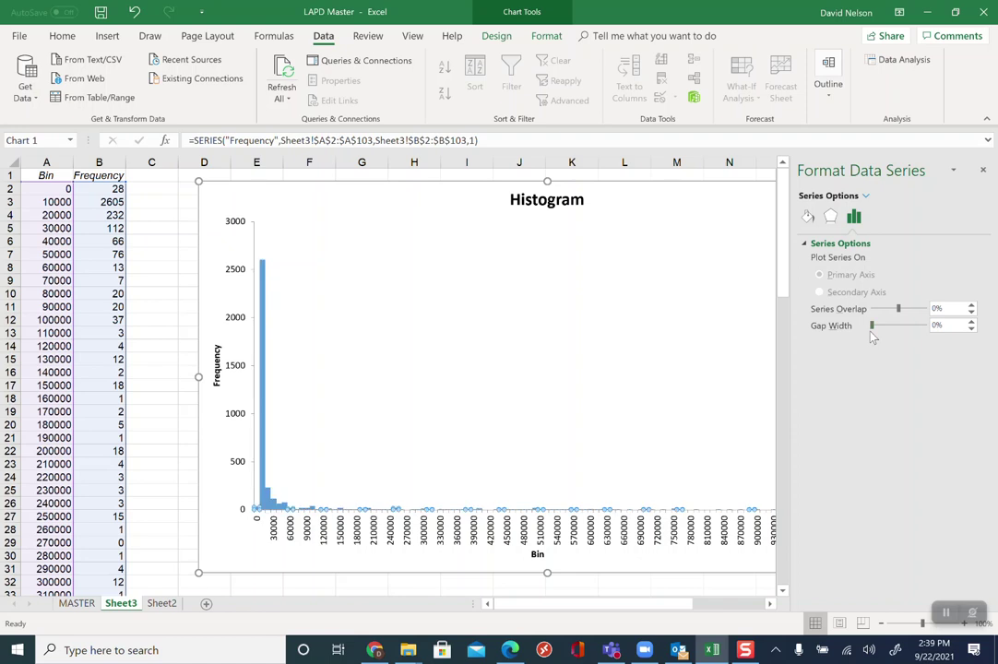
click(948, 615)
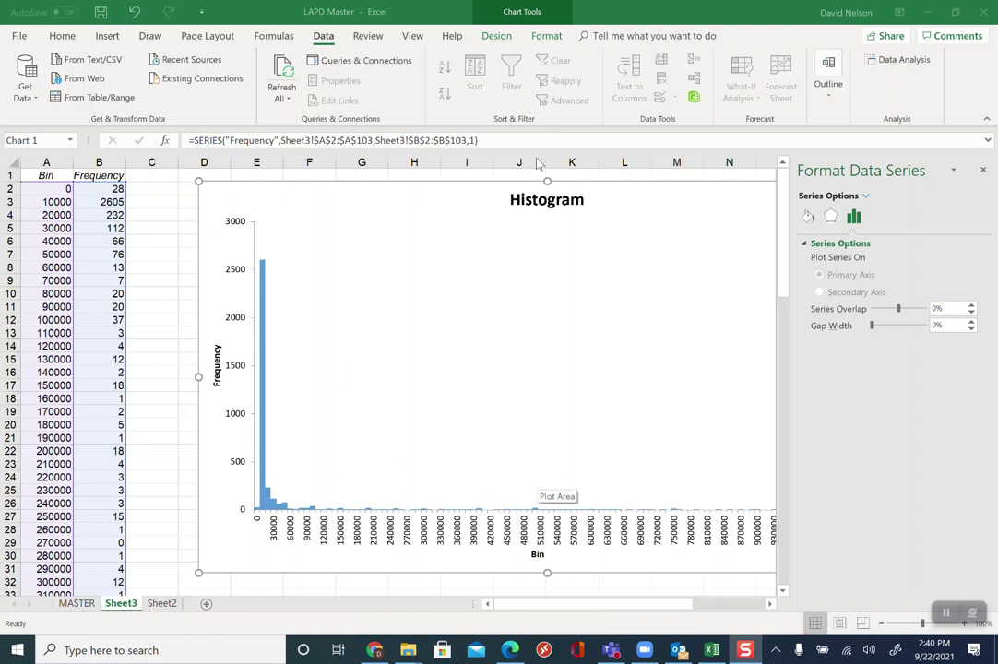
Change the histogram's chart title from 'Histogram' to 'LAPD Settlement amounts'.
click(584, 199)
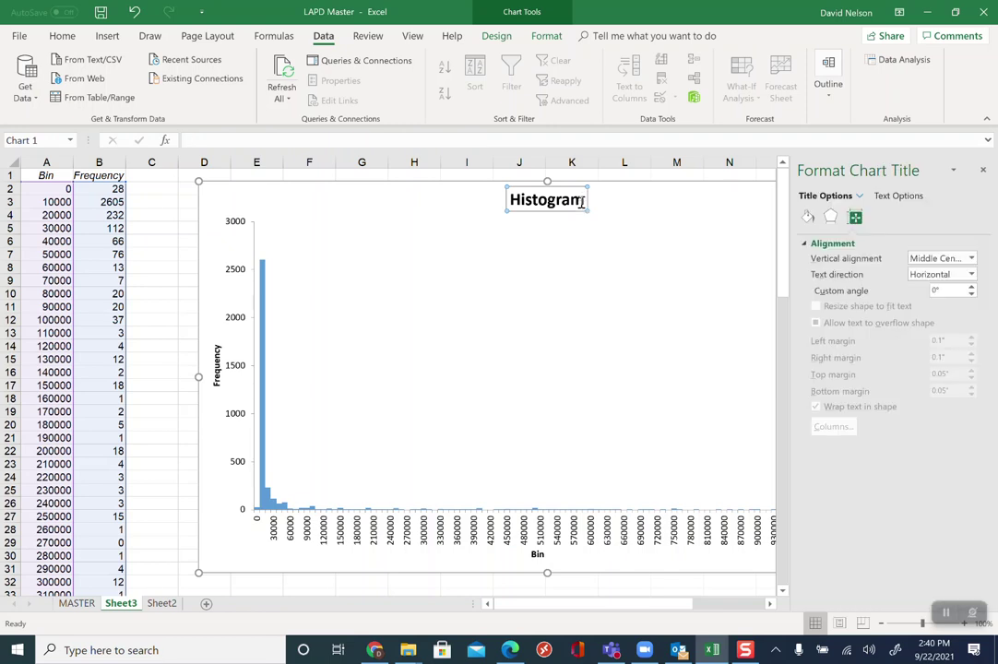
click(582, 202)
key(BackSpace)
key(BackSpace)
key(BackSpace)
key(BackSpace)
key(BackSpace)
key(BackSpace)
key(BackSpace)
key(BackSpace)
key(BackSpace)
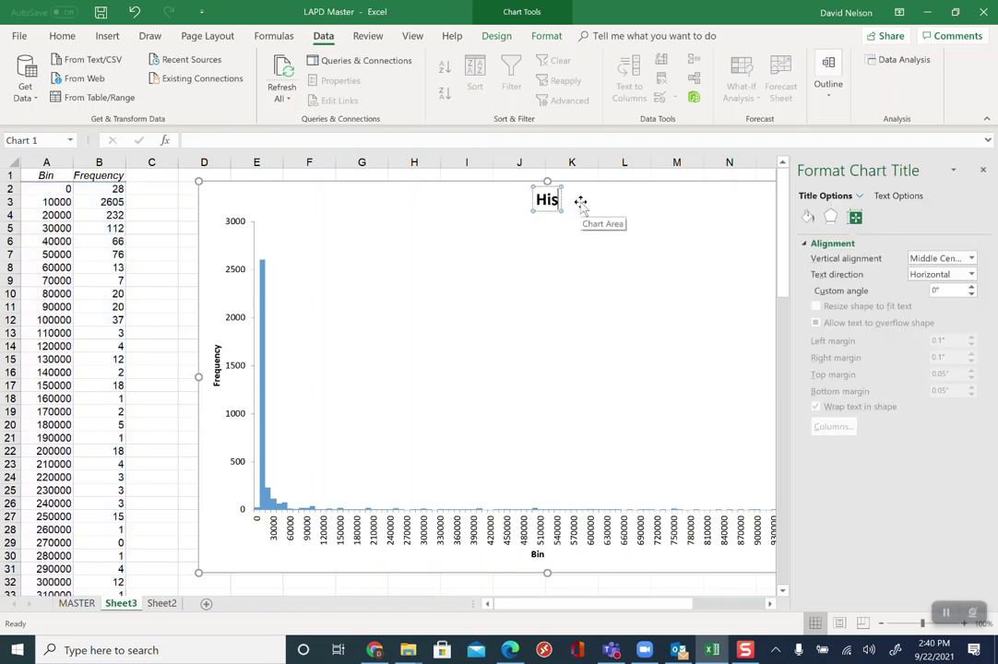
text(LAPD)
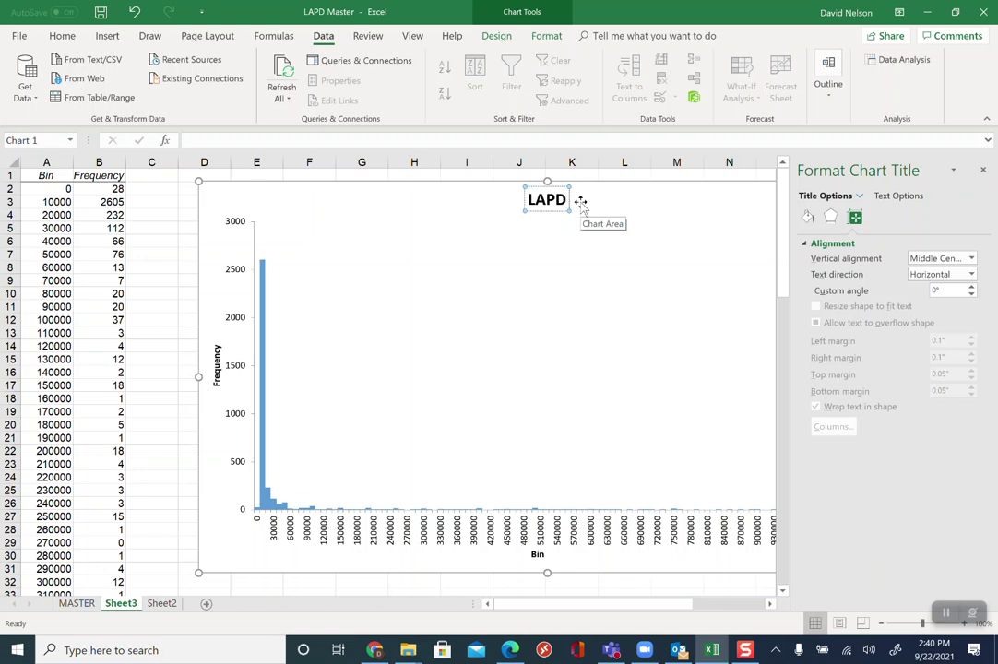
text( Settle)
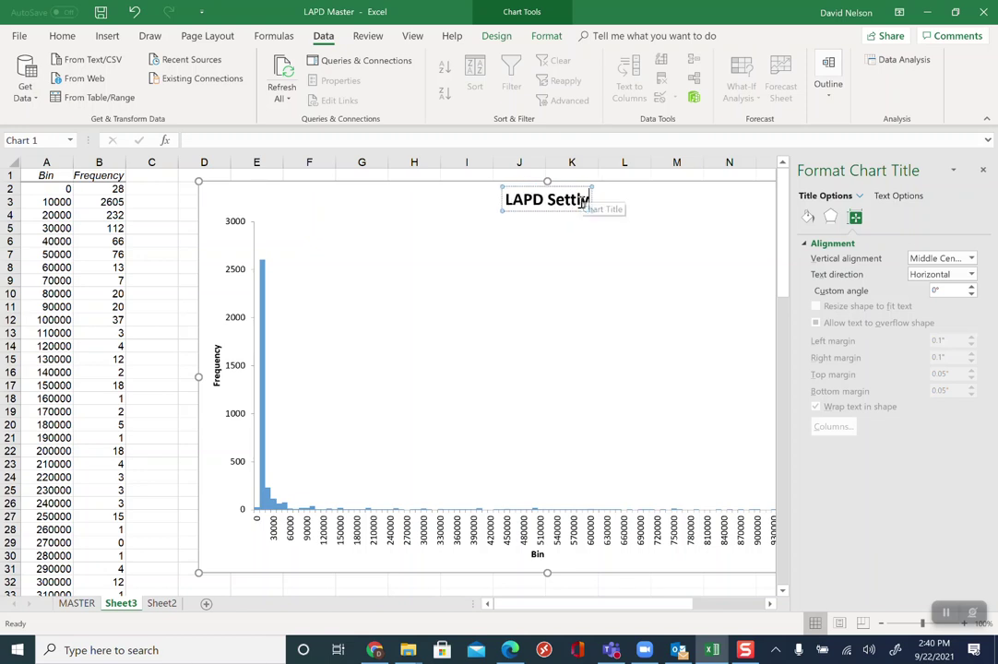
key(BackSpace)
key(BackSpace)
text(le)
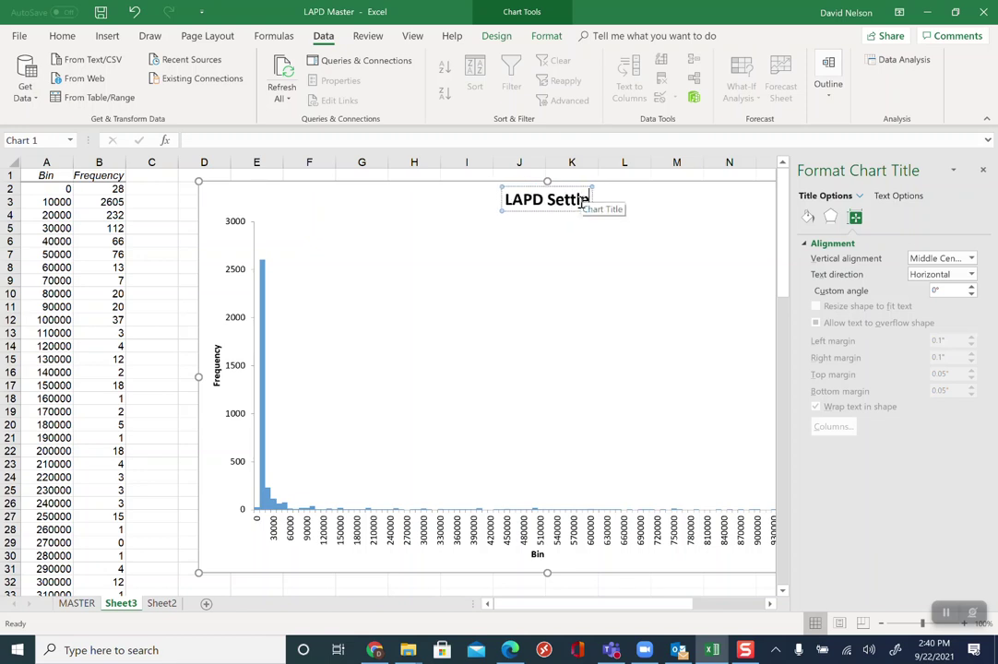
text(ment amounts)
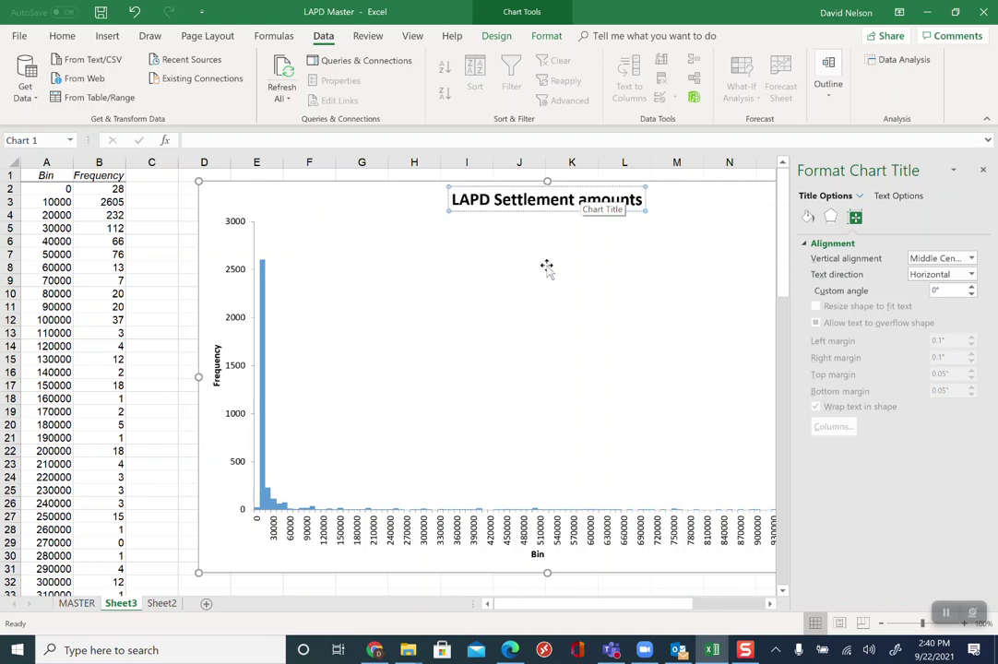
click(538, 555)
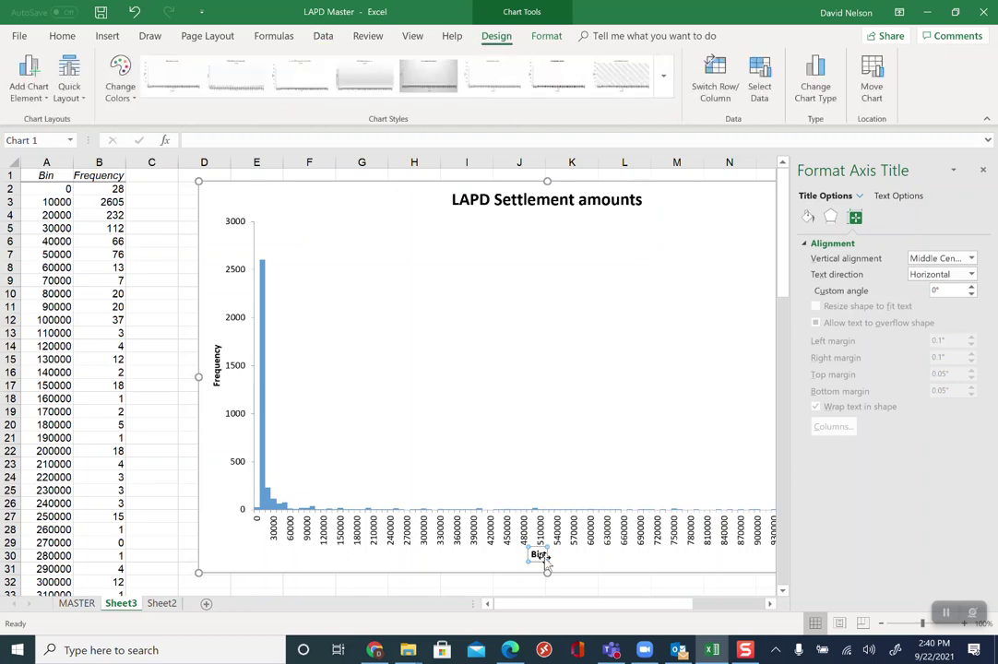
Delete the Bin axis title and glance at the chart's size settings.
key(Delete)
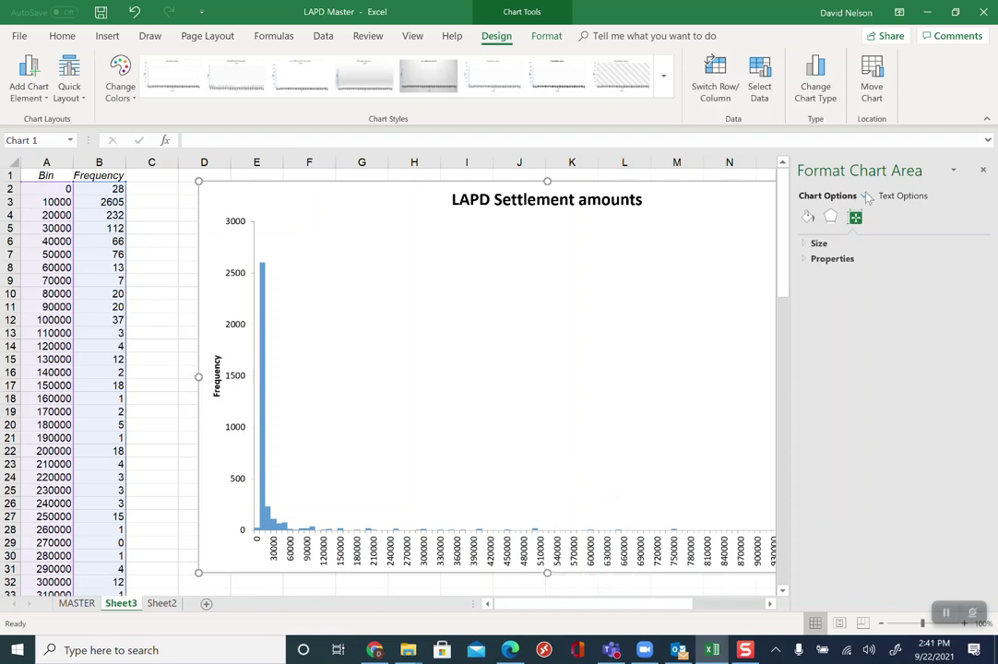
click(808, 244)
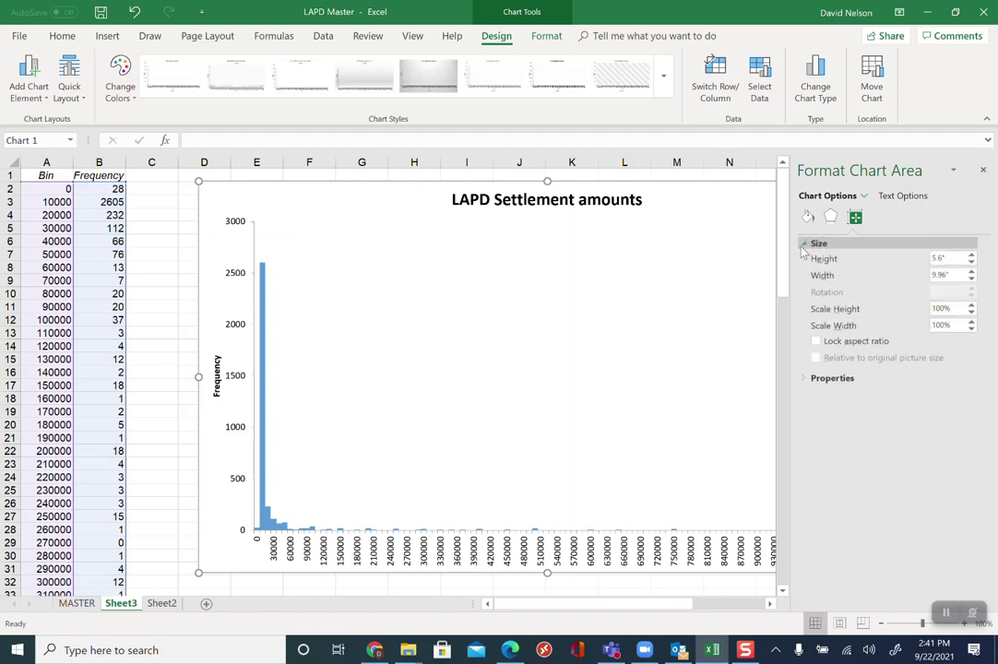
click(806, 245)
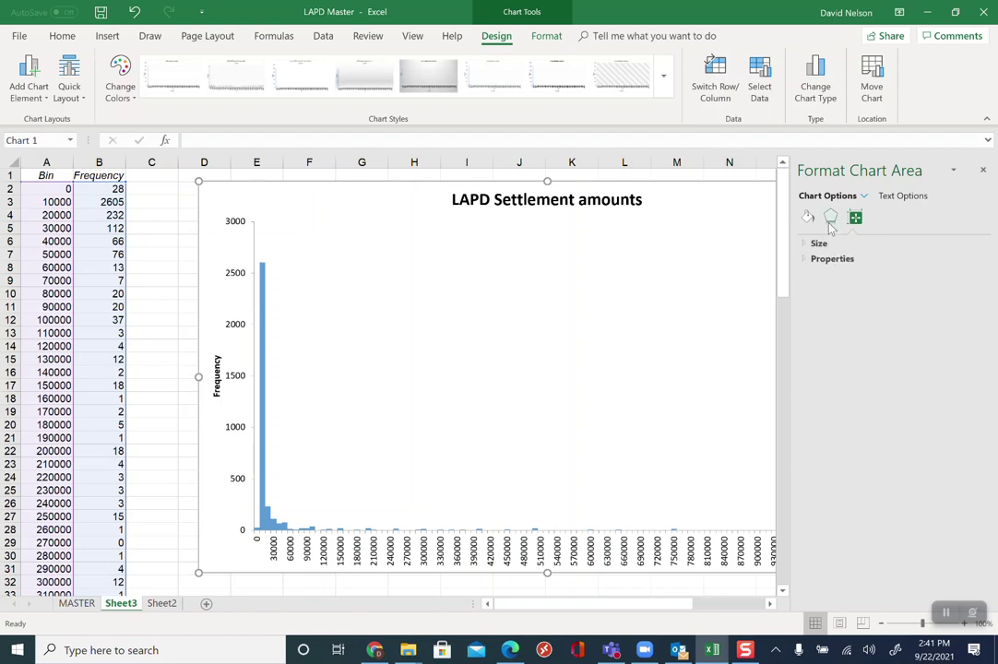
Browse the chart area's Effects (Shadow, Glow) and Fill & Line options.
click(830, 219)
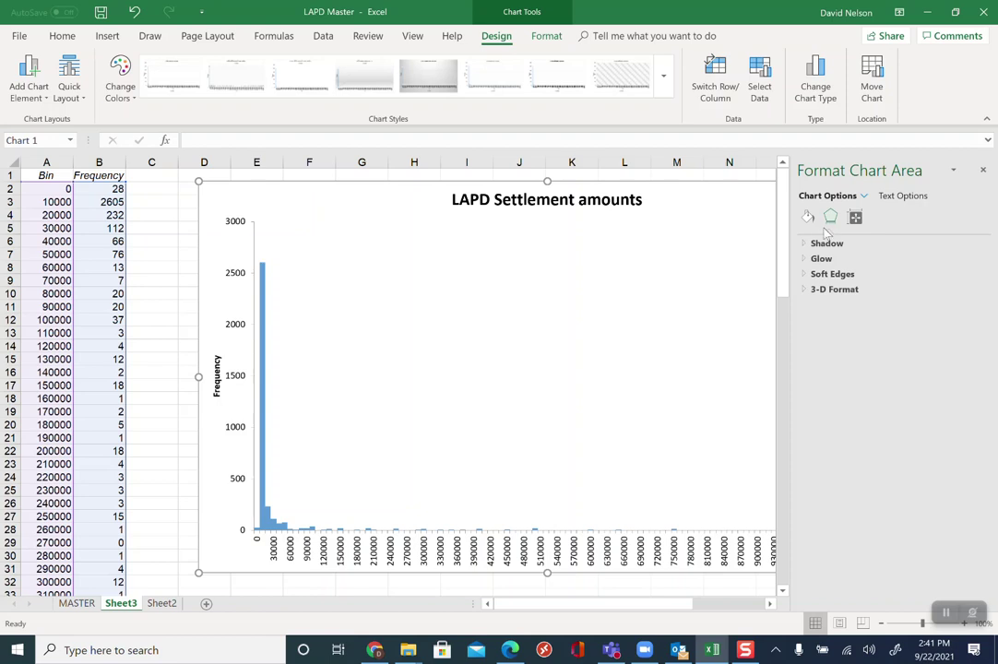
click(805, 244)
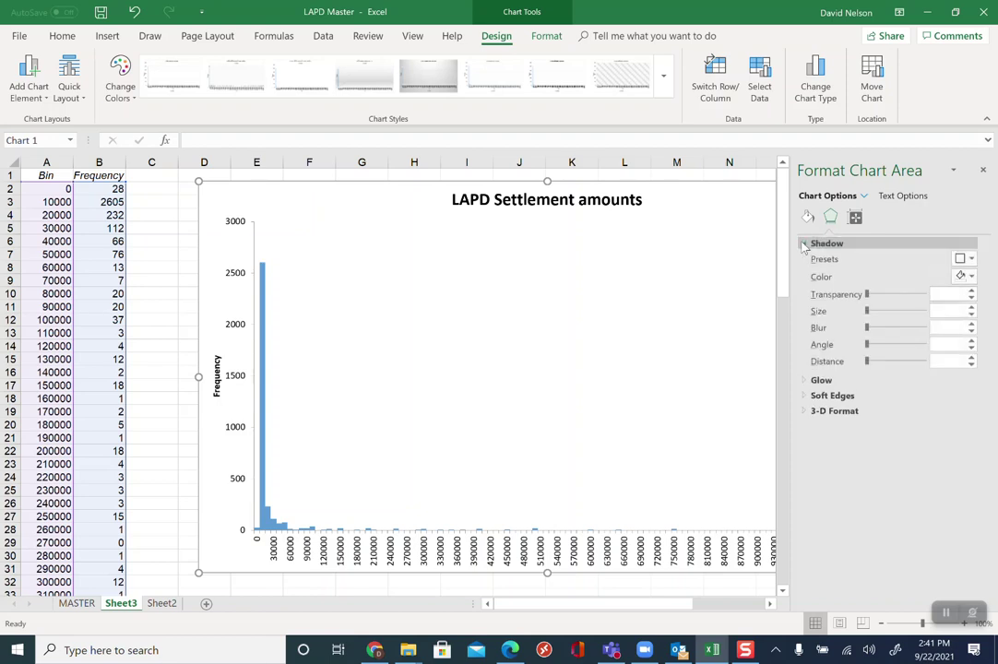
click(804, 245)
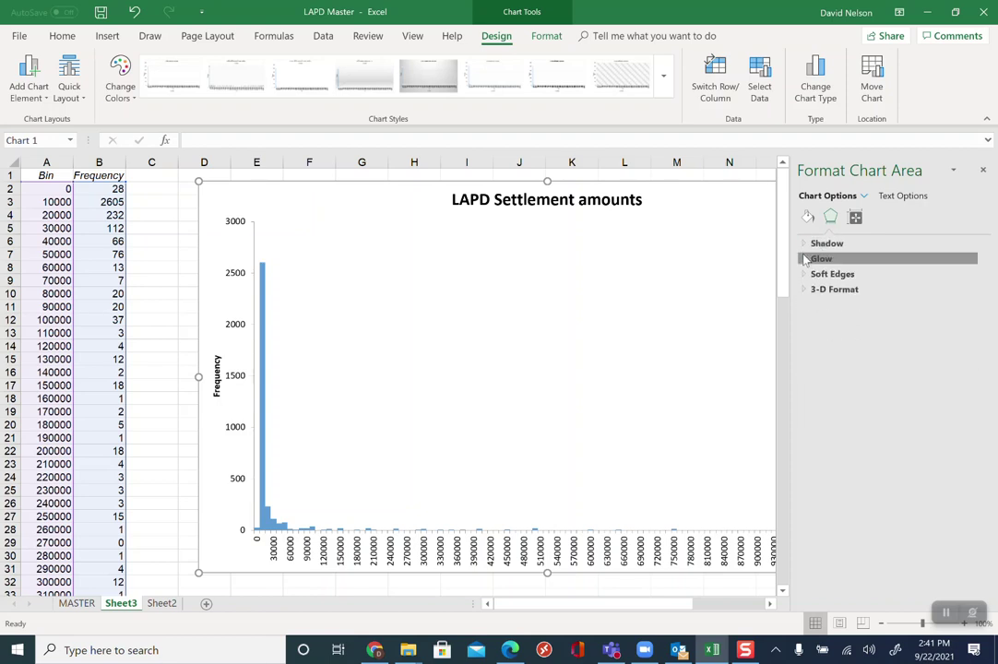
click(805, 259)
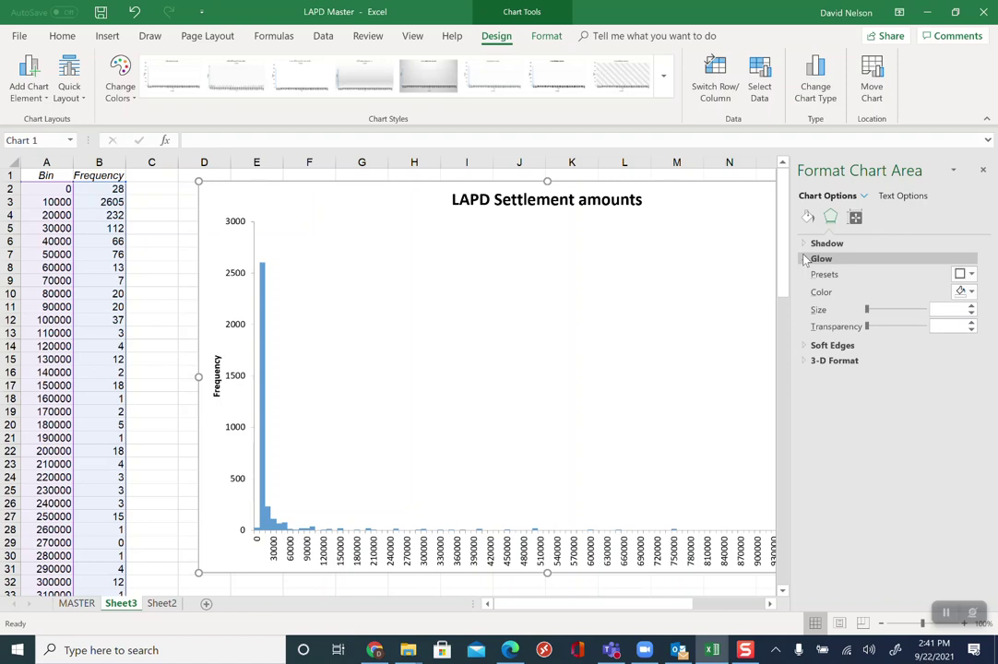
click(805, 259)
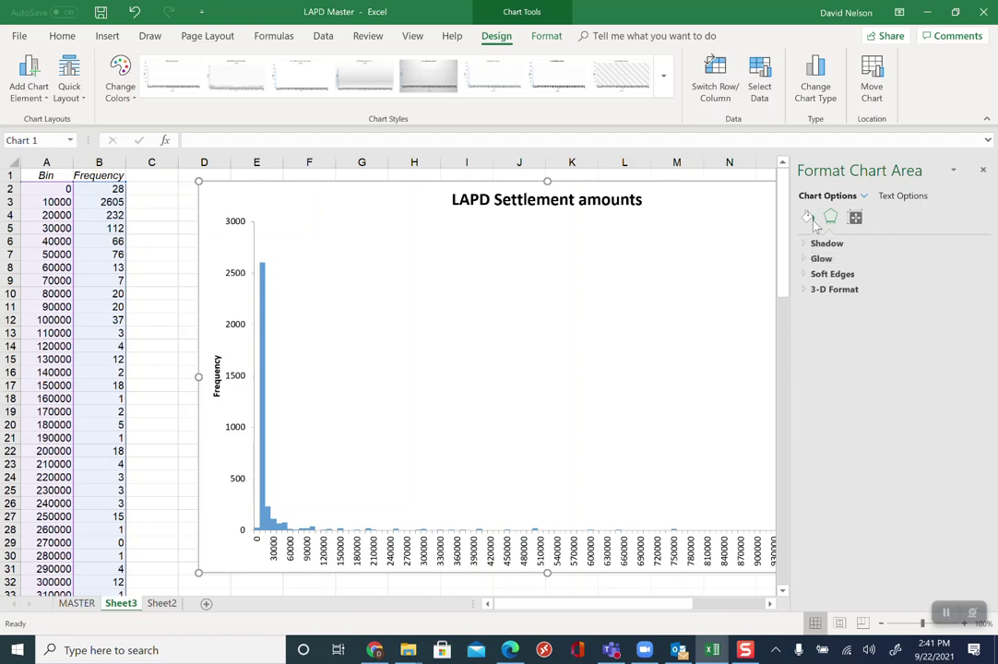
click(811, 218)
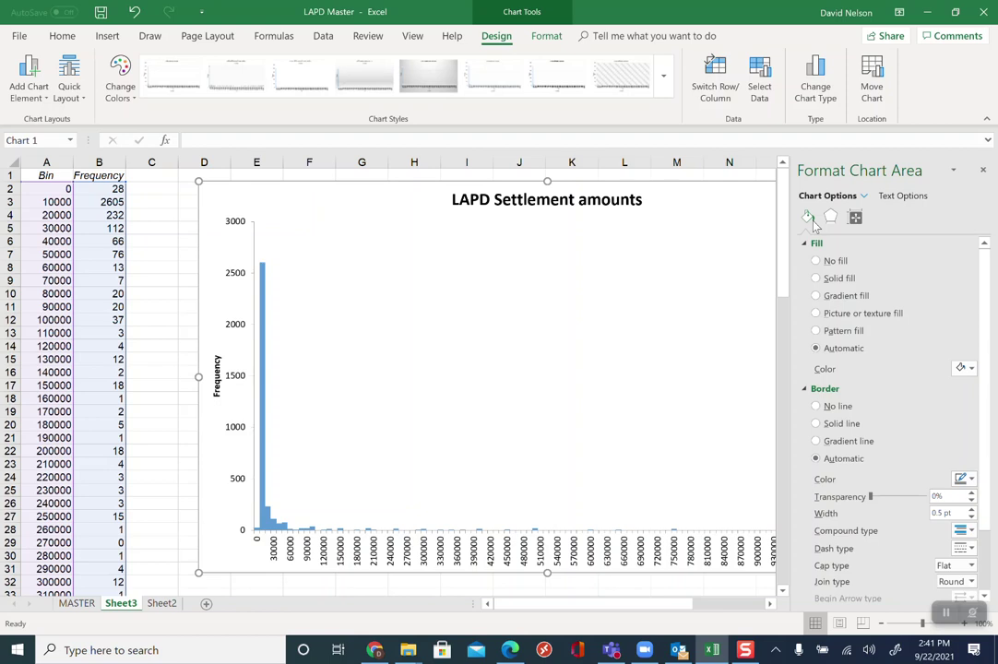
Try orange, black and dark blue fills on the histogram bars, settling on lighter blue.
click(262, 451)
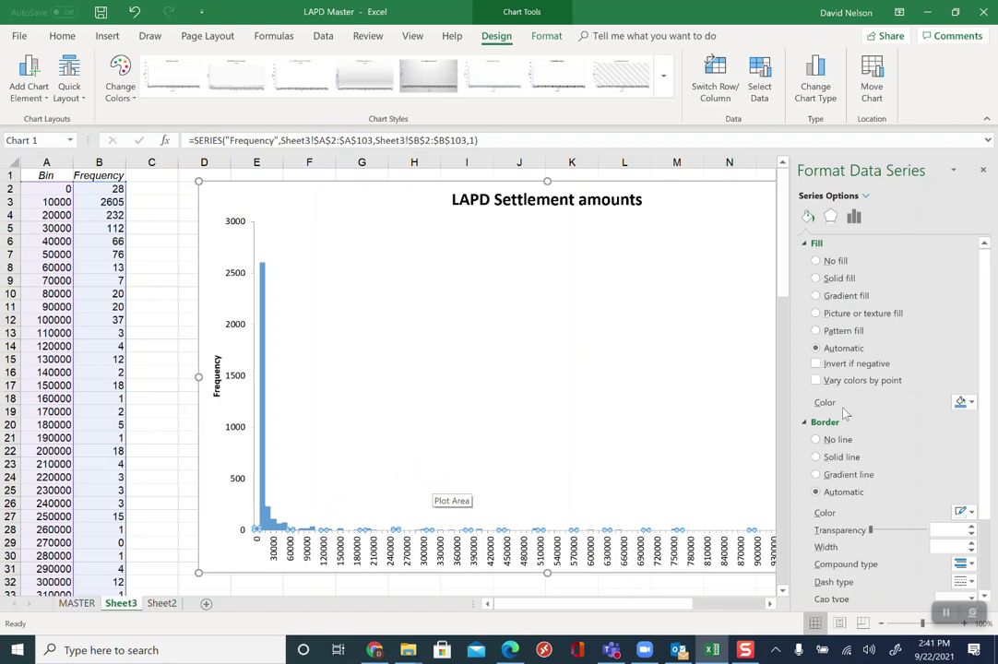
click(964, 402)
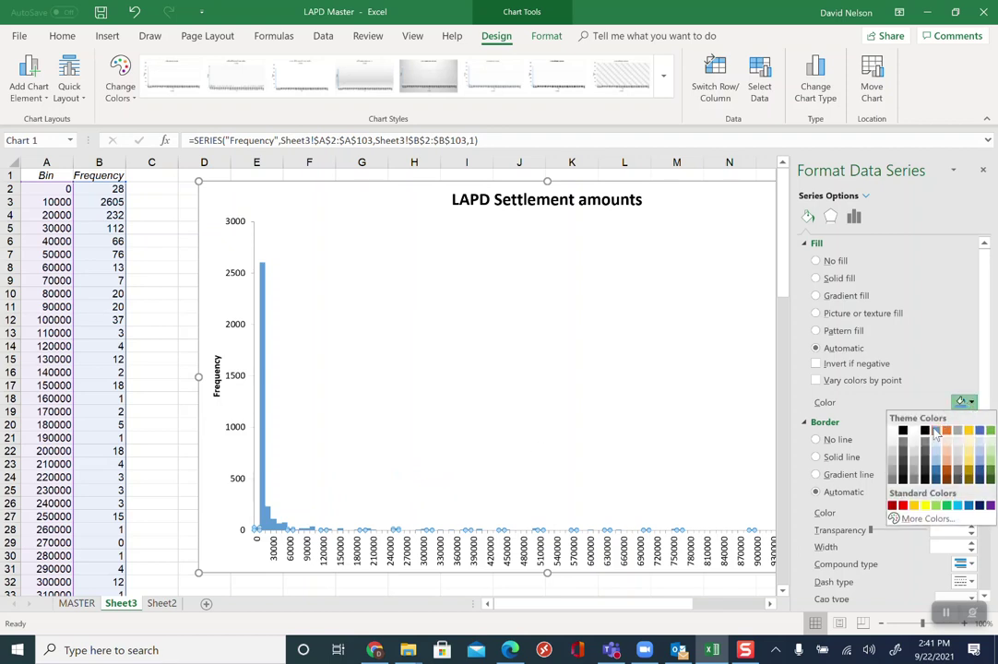
click(946, 431)
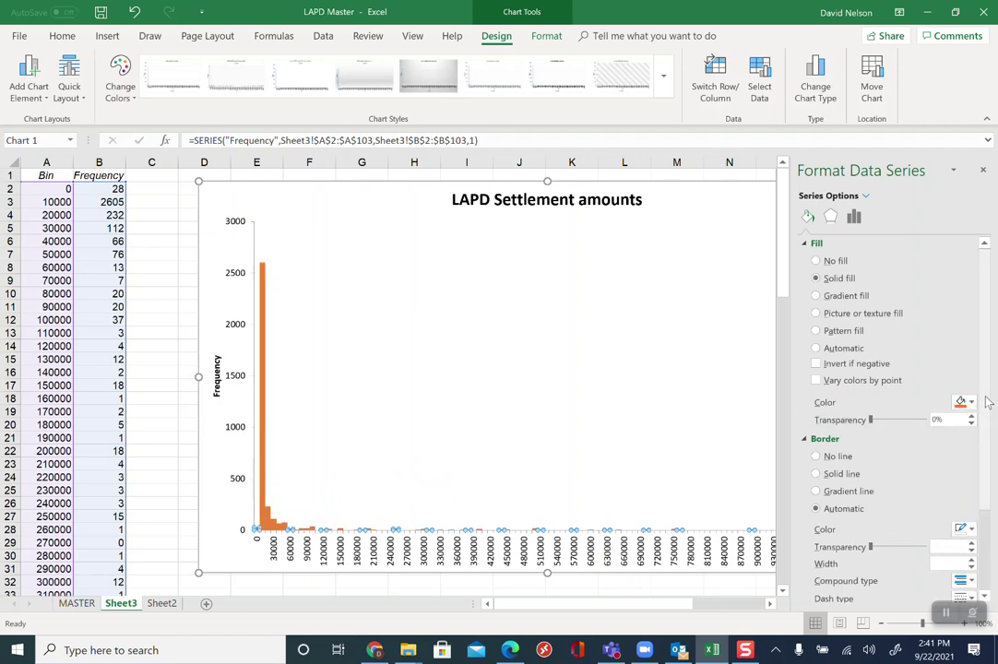
click(971, 402)
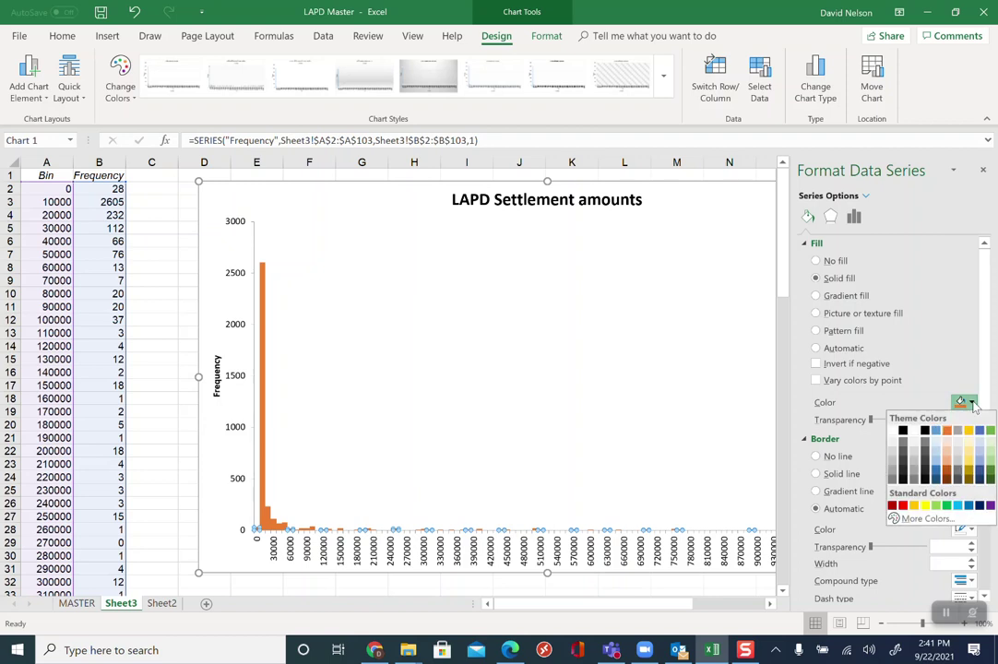
click(925, 431)
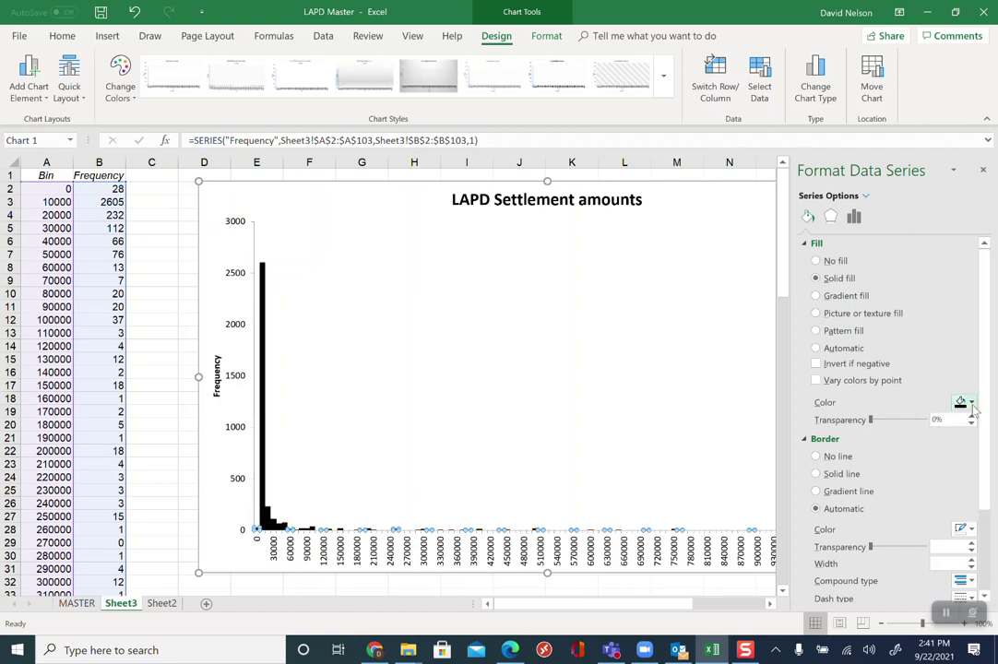
click(971, 403)
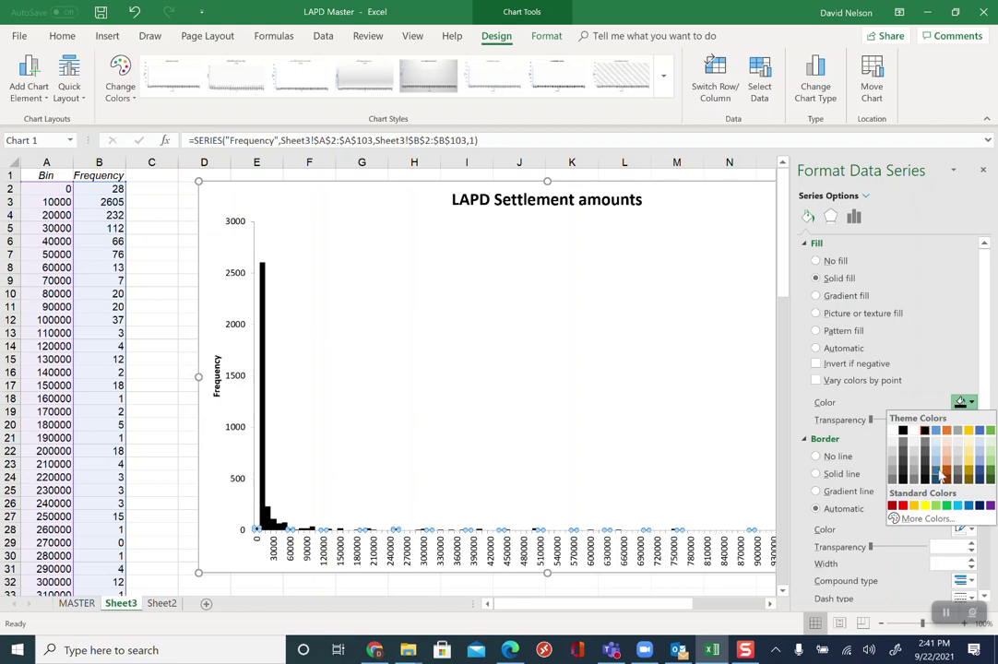
click(937, 479)
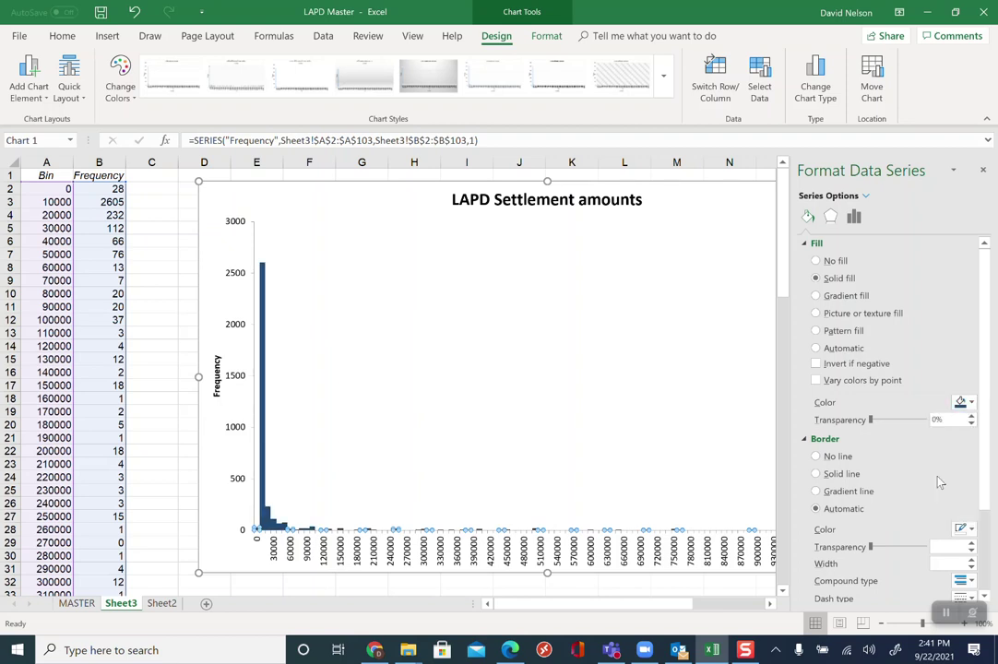
click(969, 403)
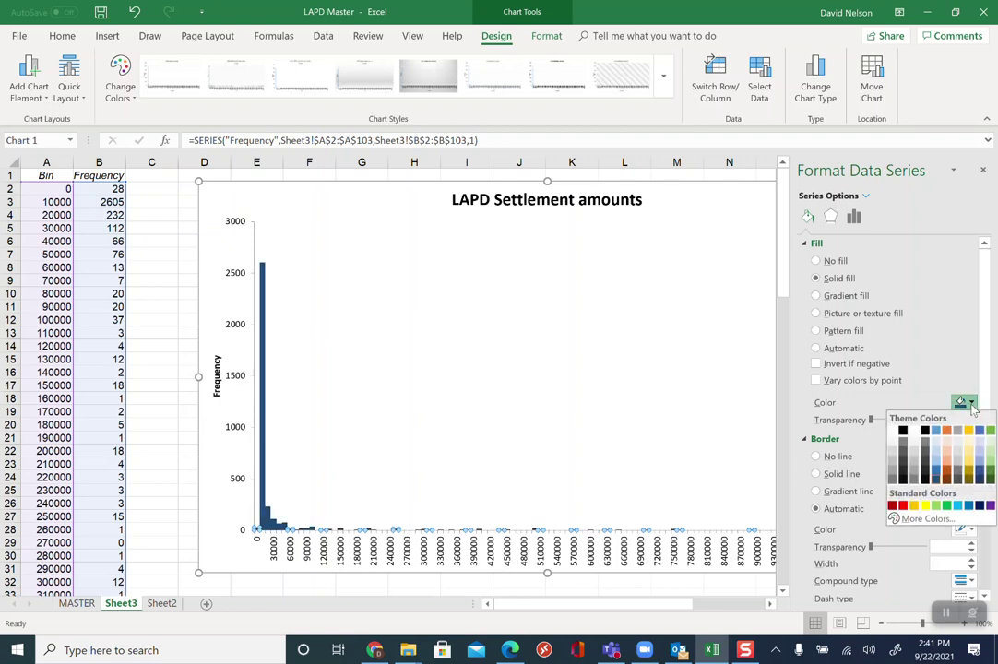
click(936, 475)
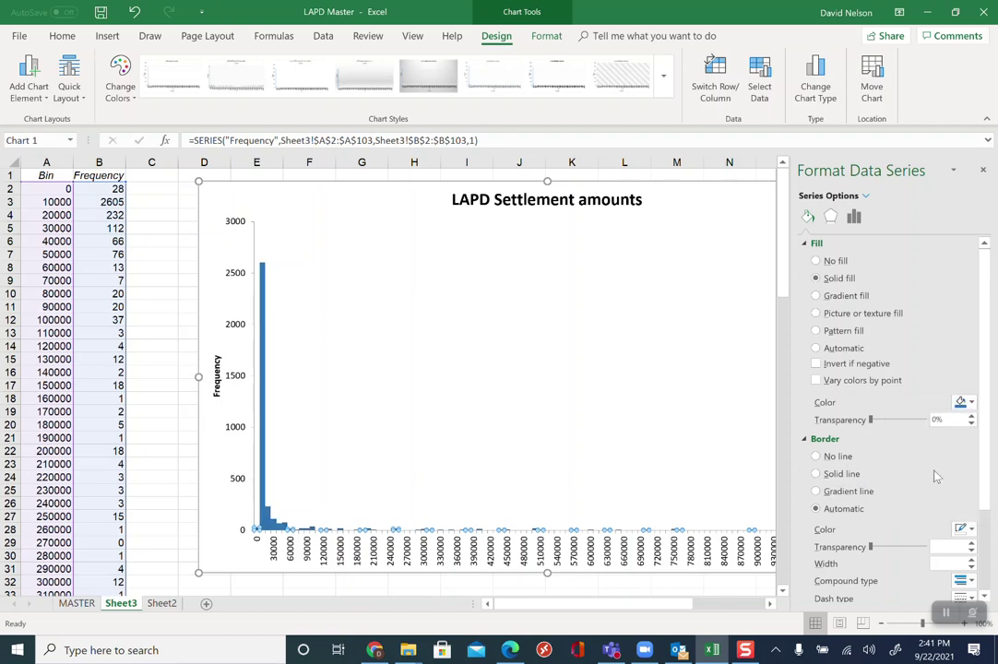
click(673, 433)
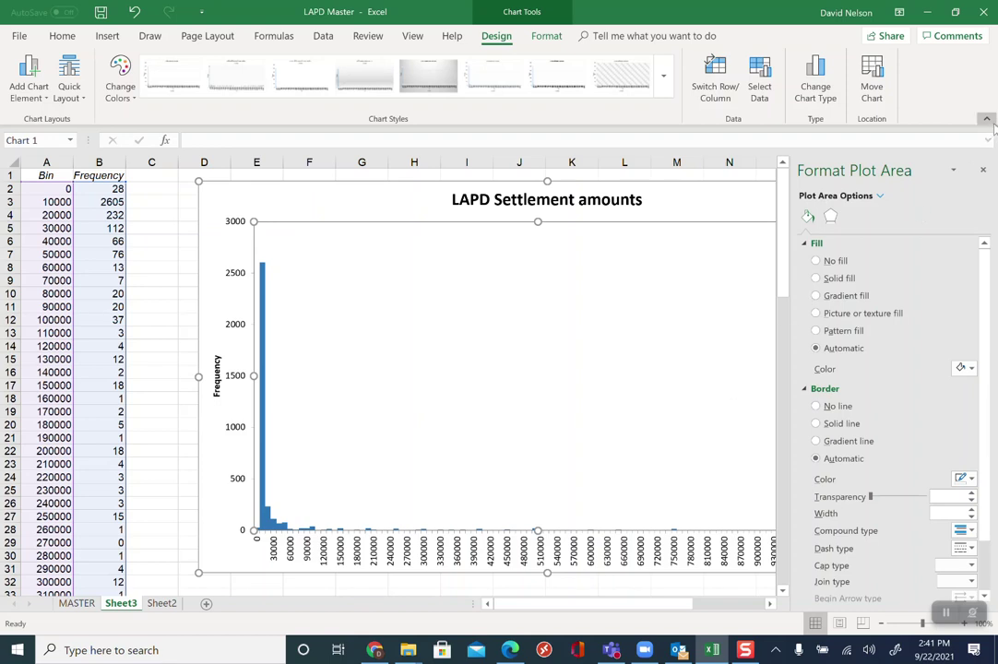
Close the Format Plot Area pane, preview chart styles and colour palettes, then shrink the histogram.
click(983, 172)
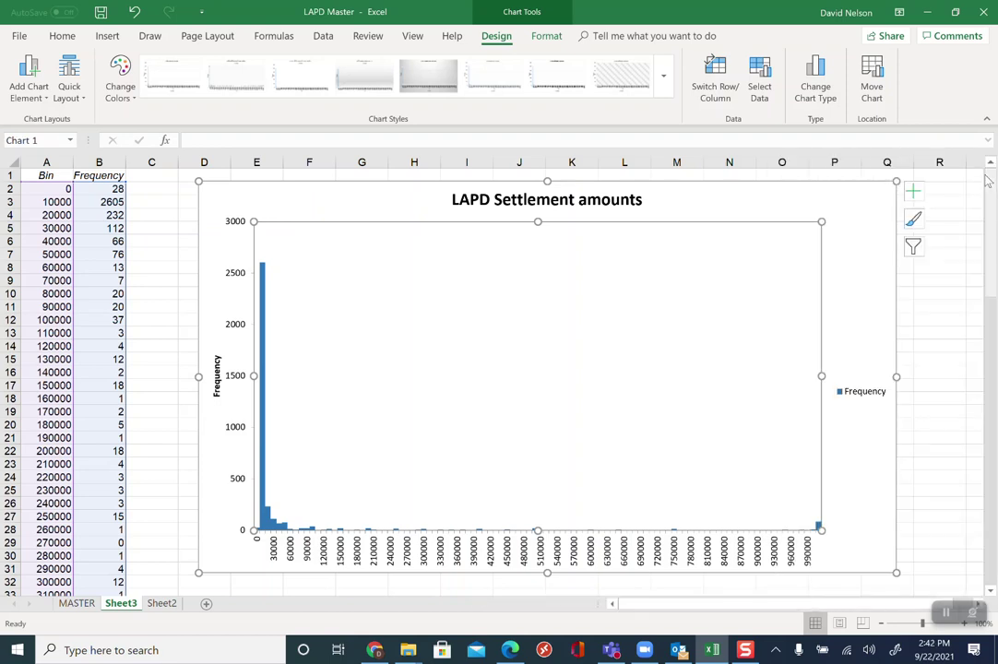
click(915, 222)
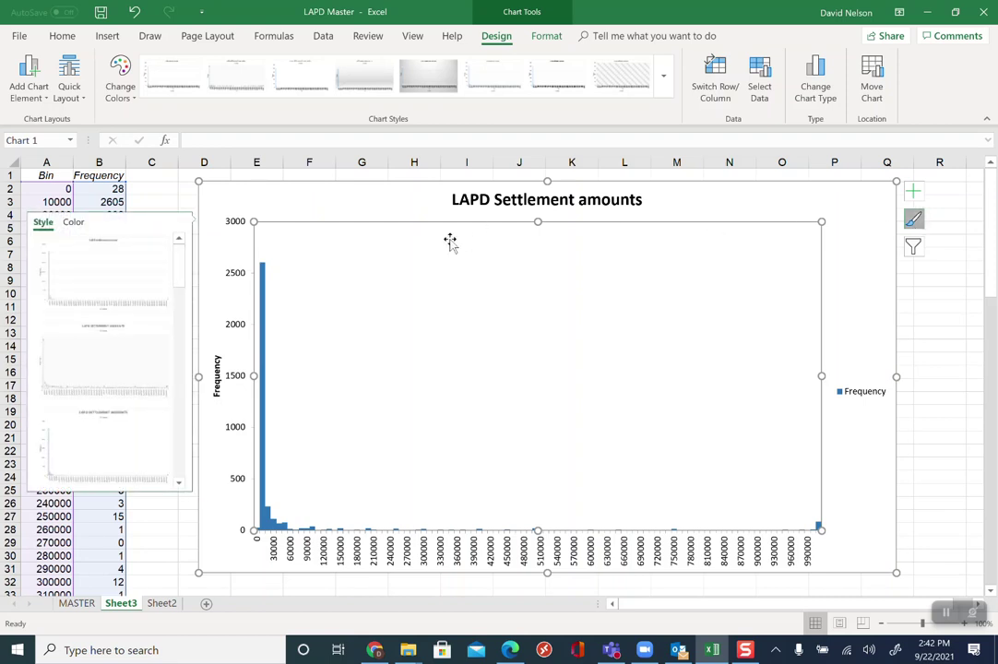
click(74, 224)
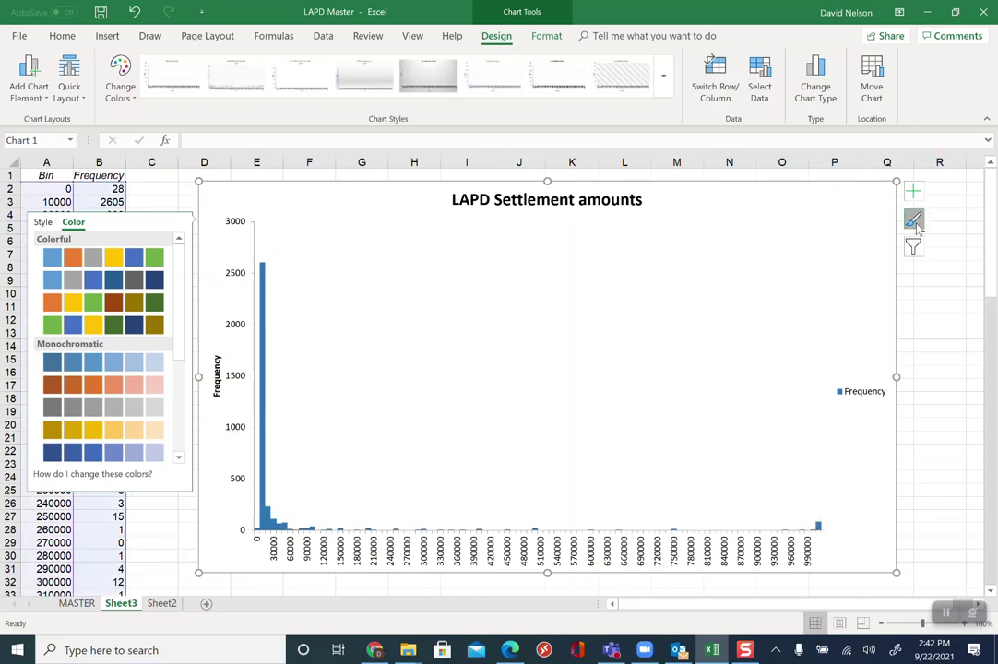
click(773, 188)
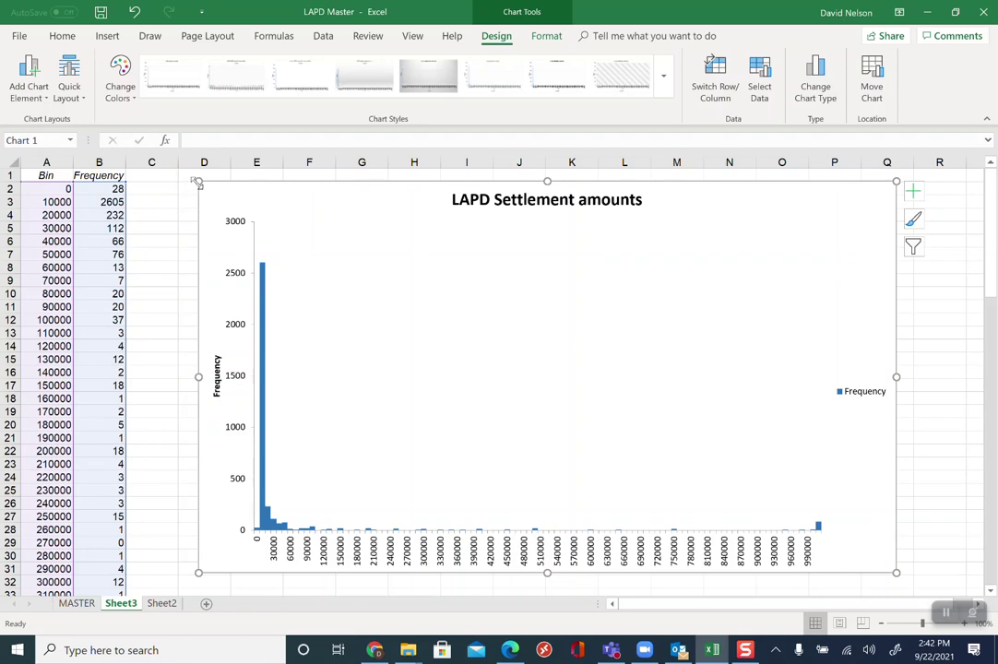
drag(198, 181, 639, 255)
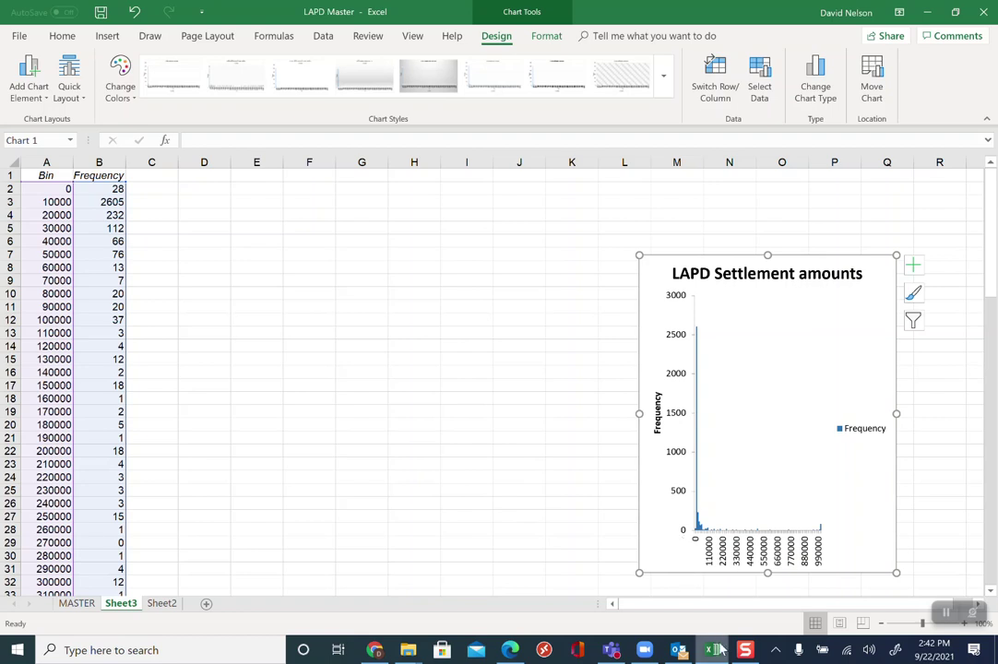
Switch to Sheet2 and scroll back up to row 1 of the AMOUNT column.
click(162, 604)
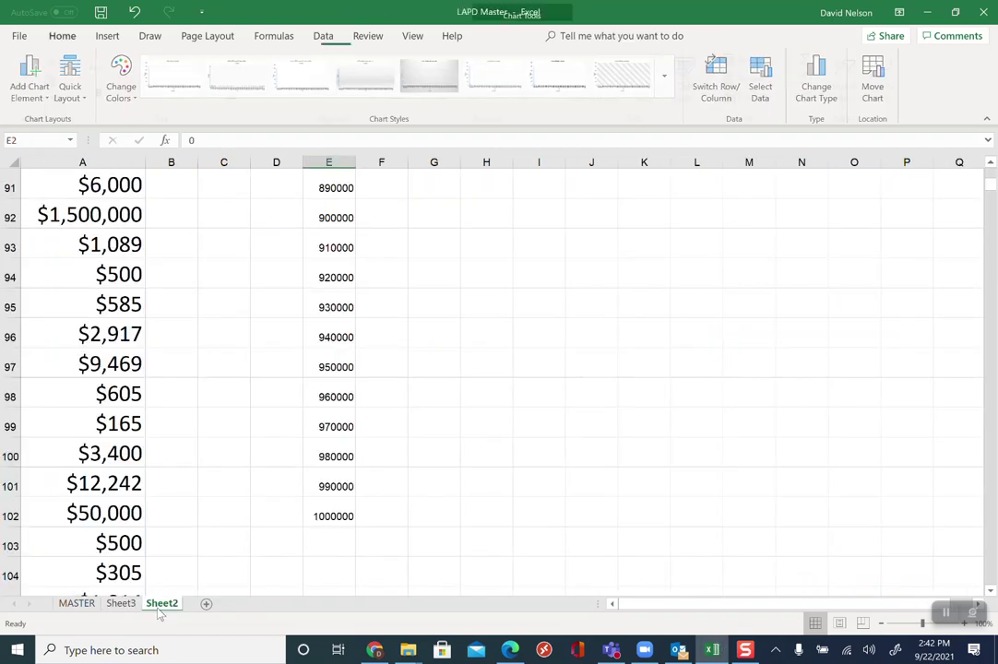
click(463, 369)
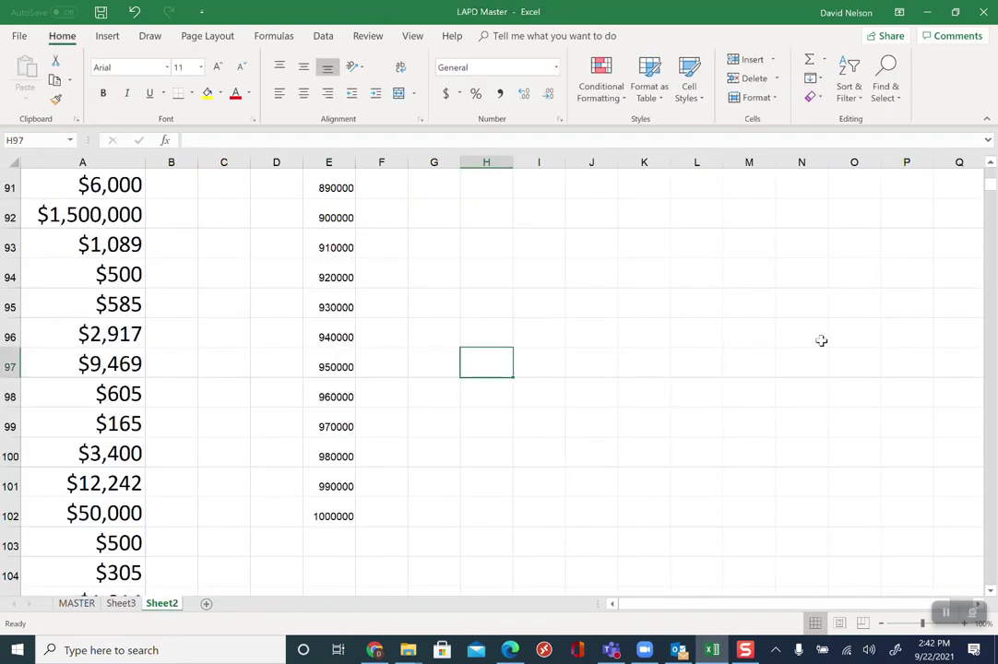
drag(990, 184, 990, 169)
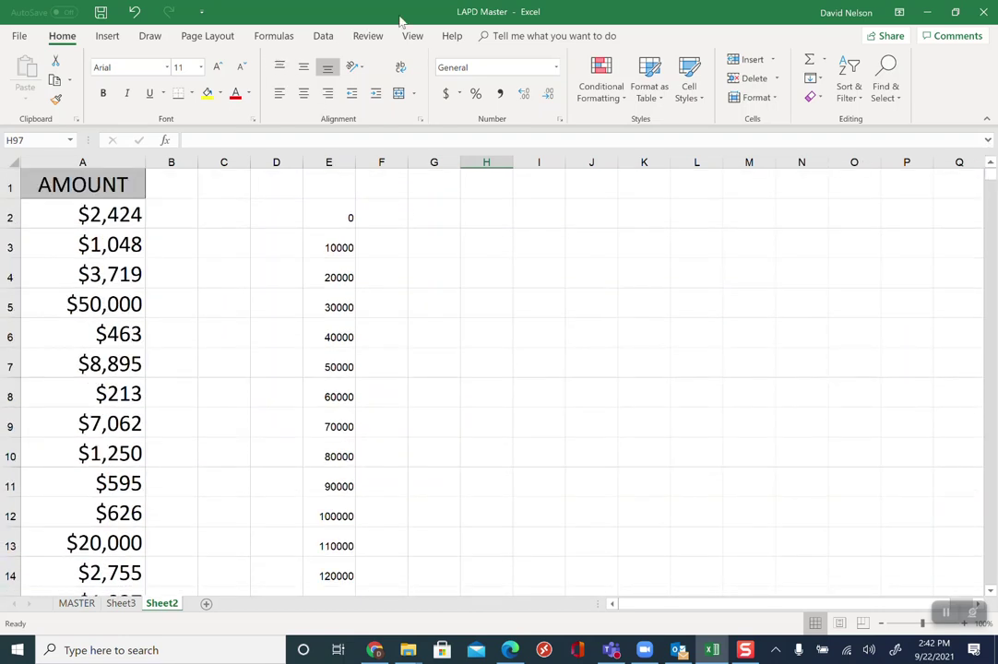
click(121, 38)
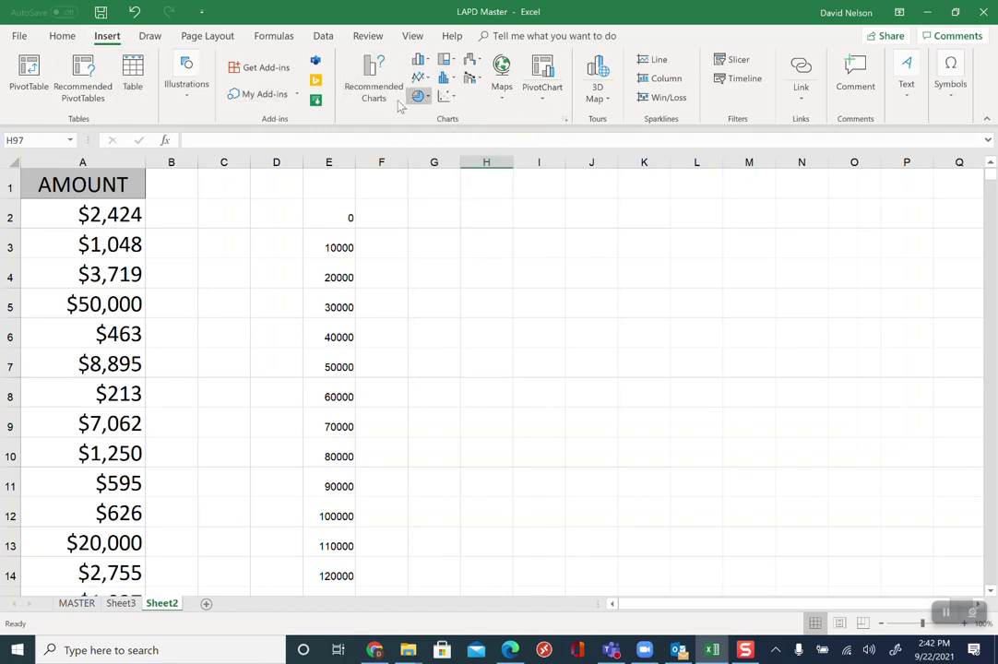
Select column A and insert a built-in Histogram statistic chart of the AMOUNT values.
click(113, 164)
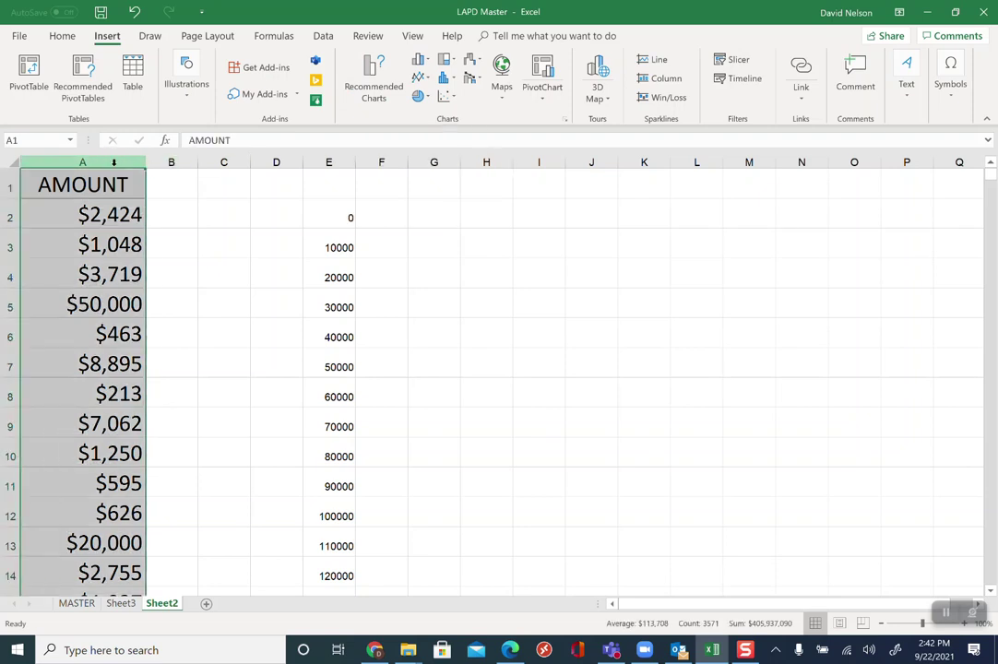
click(450, 81)
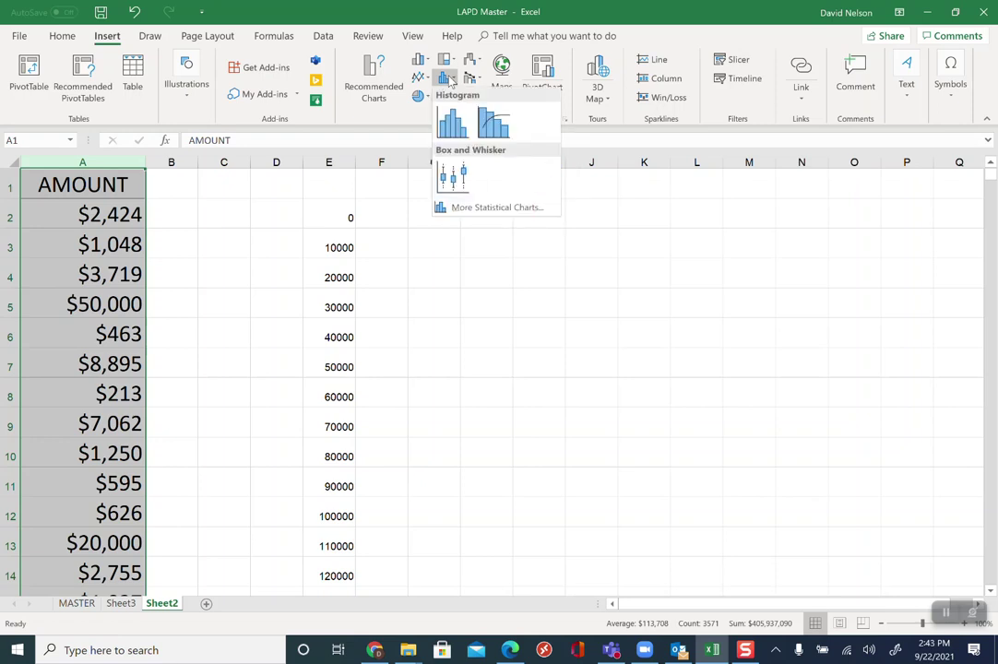
click(452, 123)
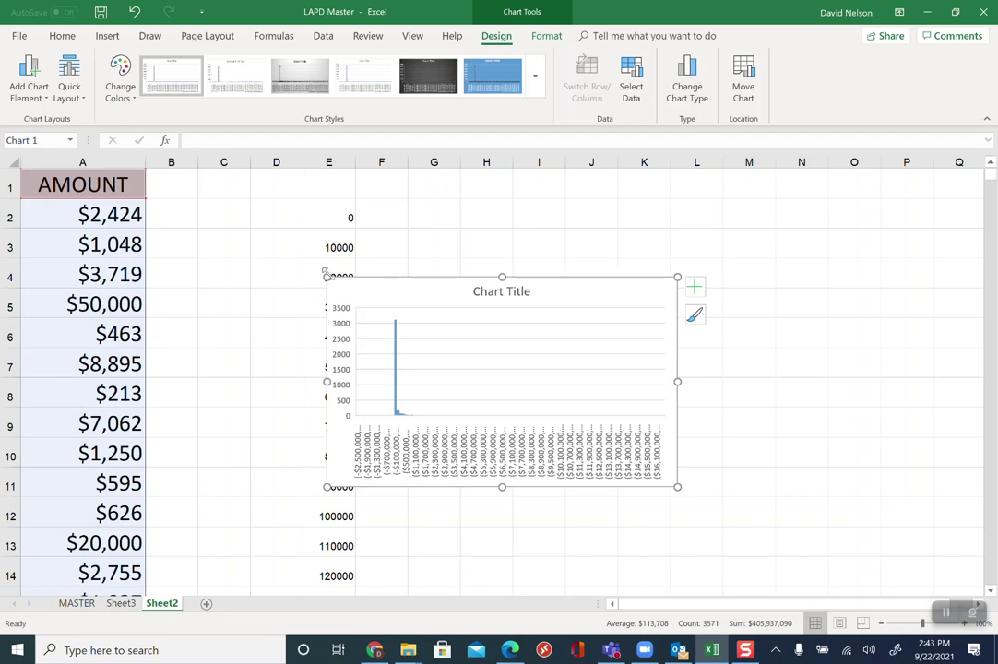
Drag the new histogram's corners outward so it spans roughly columns D to N.
drag(325, 274, 239, 210)
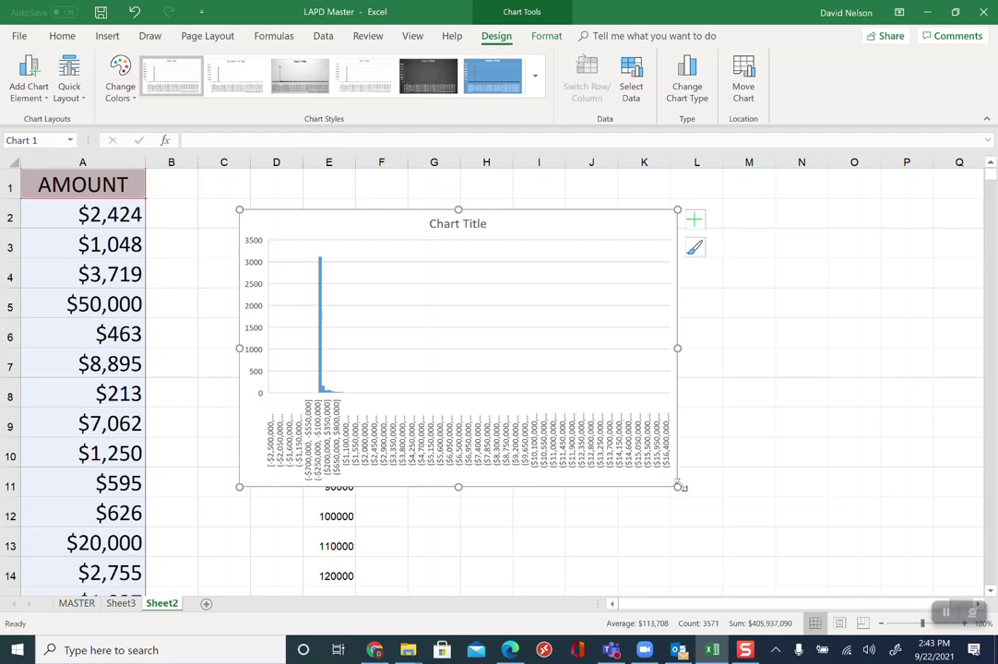
drag(680, 487, 805, 509)
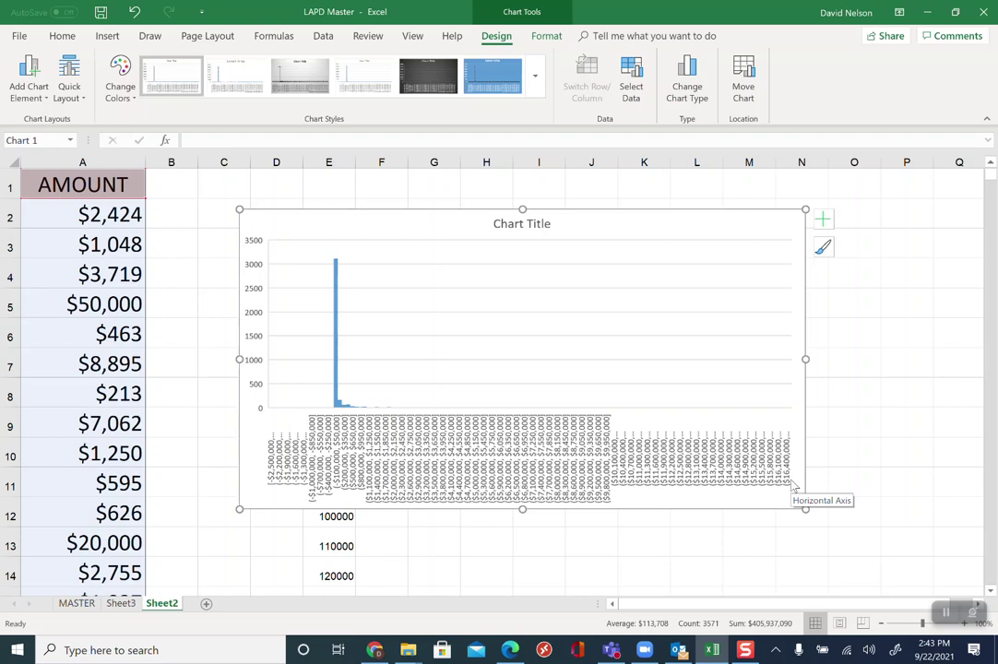
Open Format Chart Area and browse its Effects and Size & Properties settings.
double_click(650, 410)
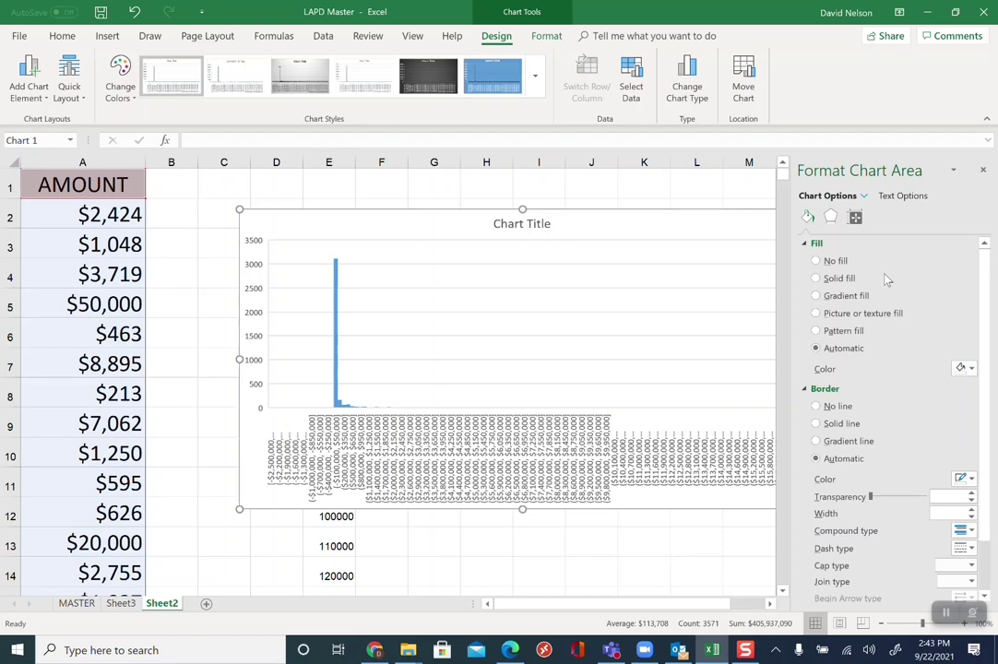
scroll(987, 286, down, 2)
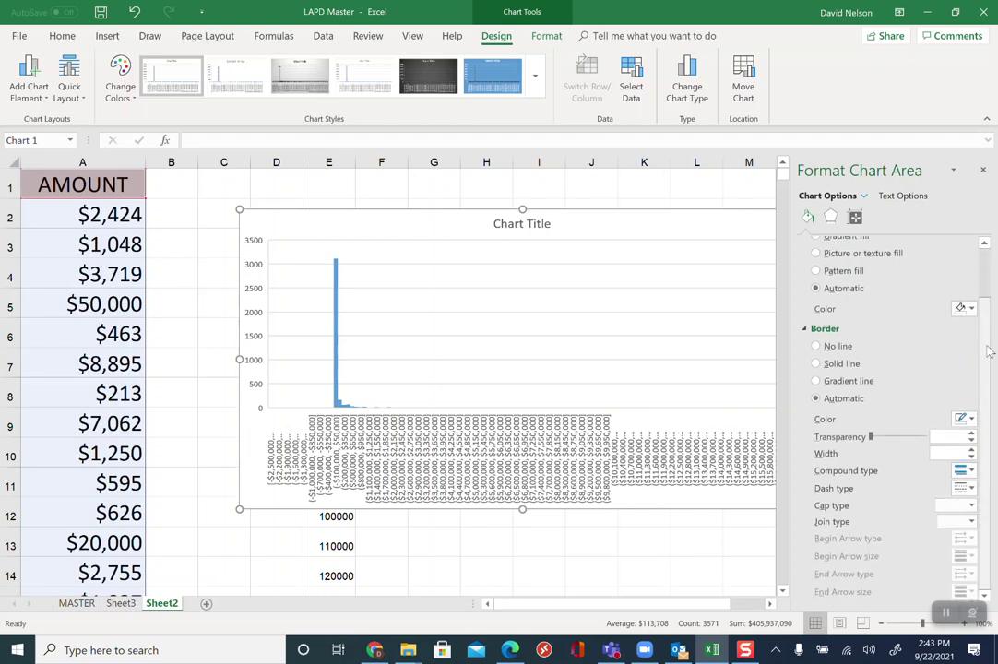
scroll(985, 303, up, 1)
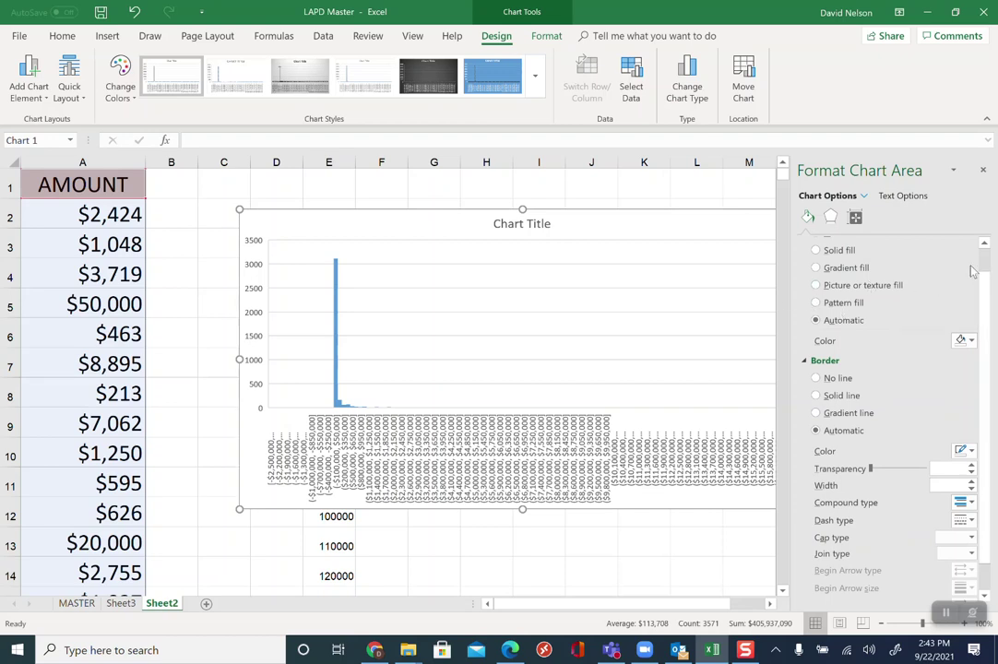
click(831, 217)
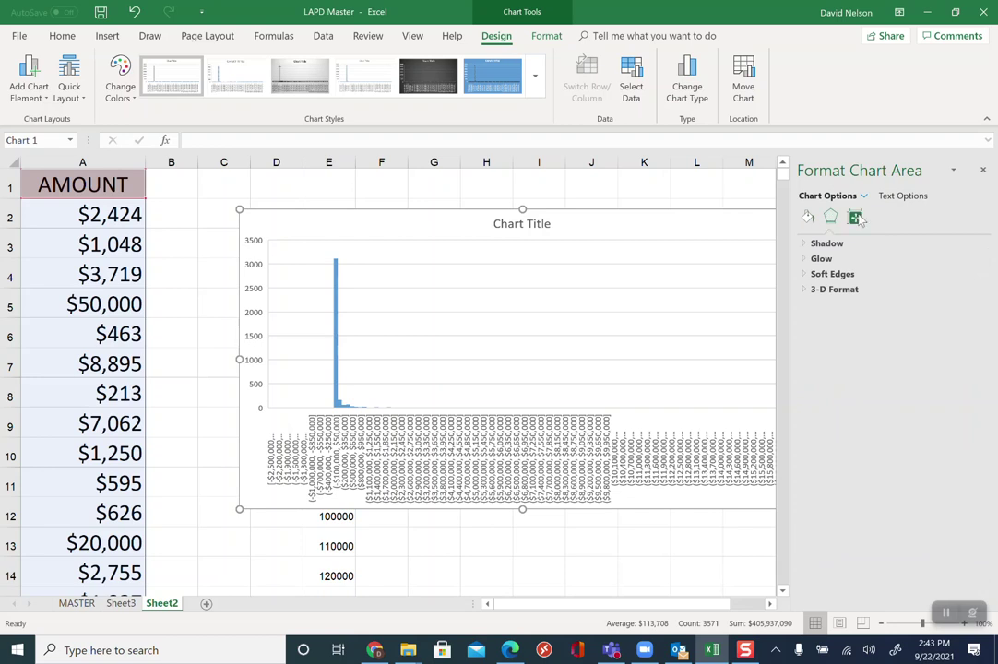
click(855, 217)
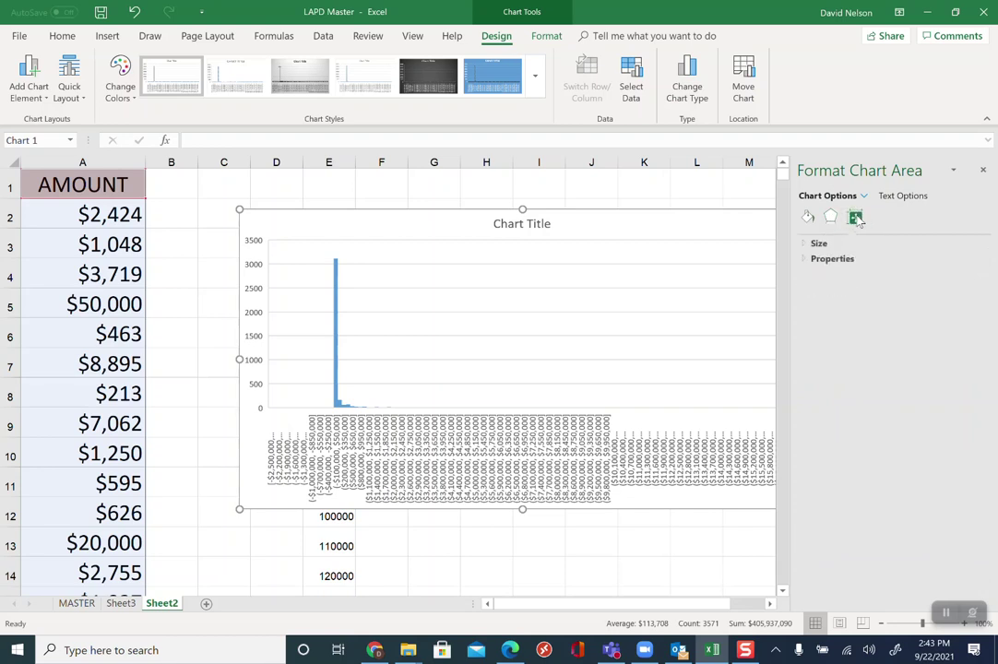
click(826, 259)
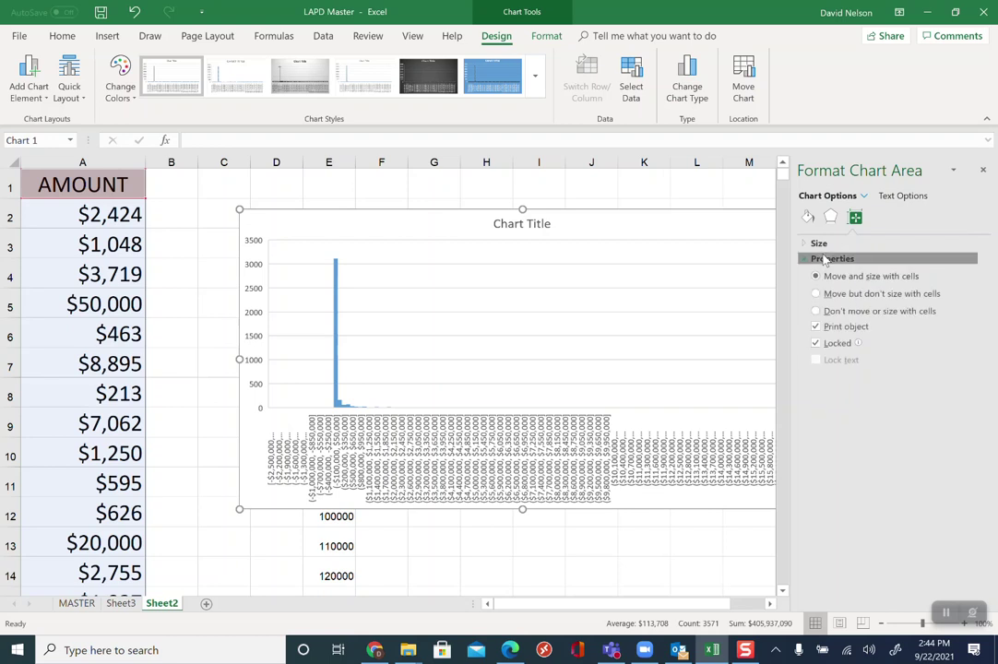
click(826, 259)
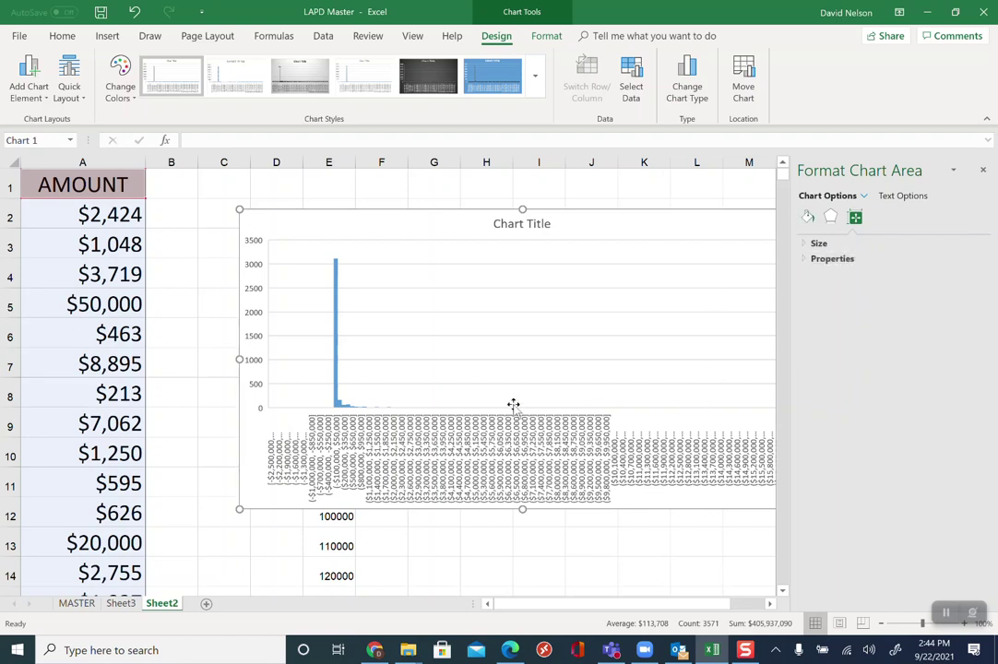
click(290, 411)
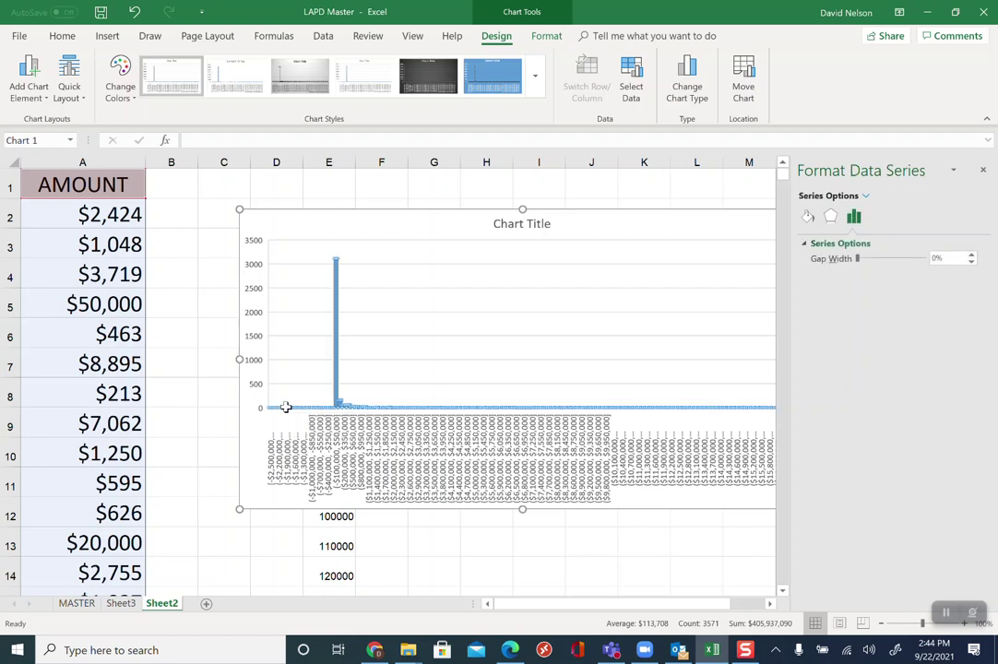
Open Format Data Series for the bars, then move the histogram right to column H.
right_click(289, 407)
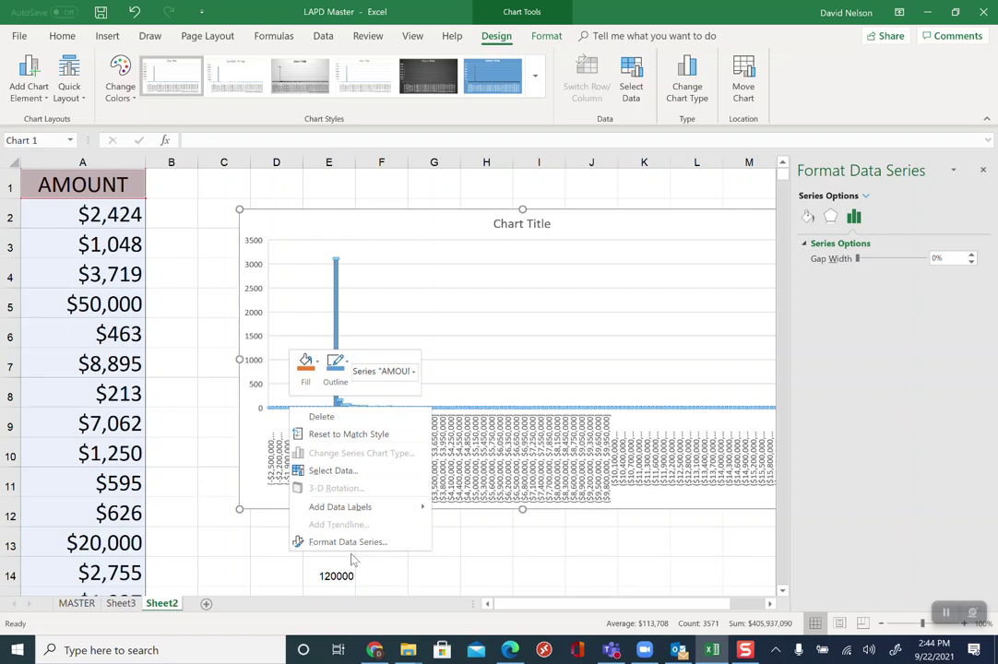
click(349, 543)
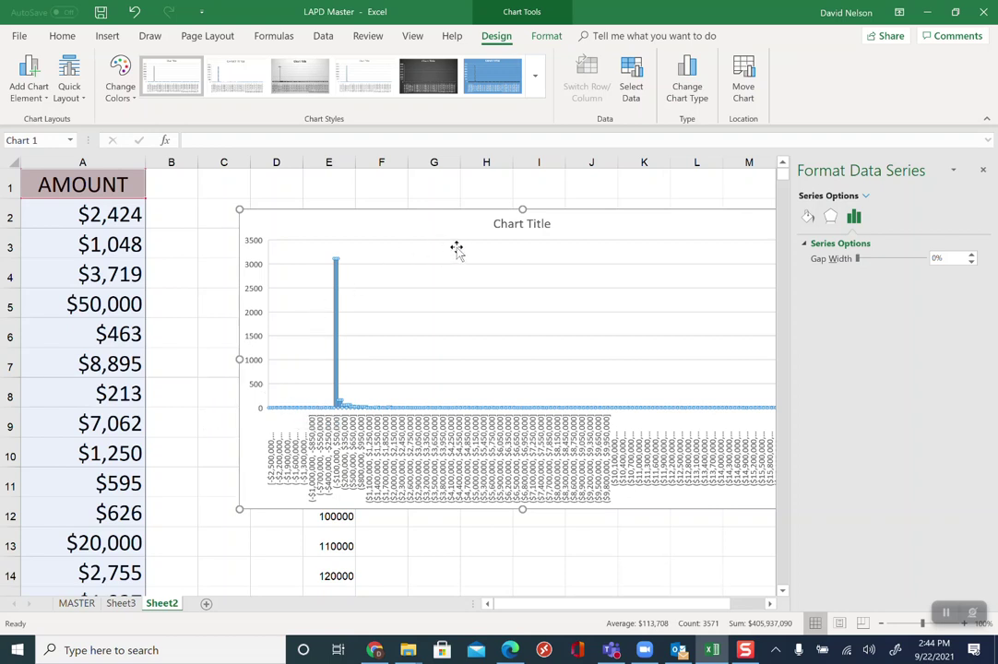
click(510, 266)
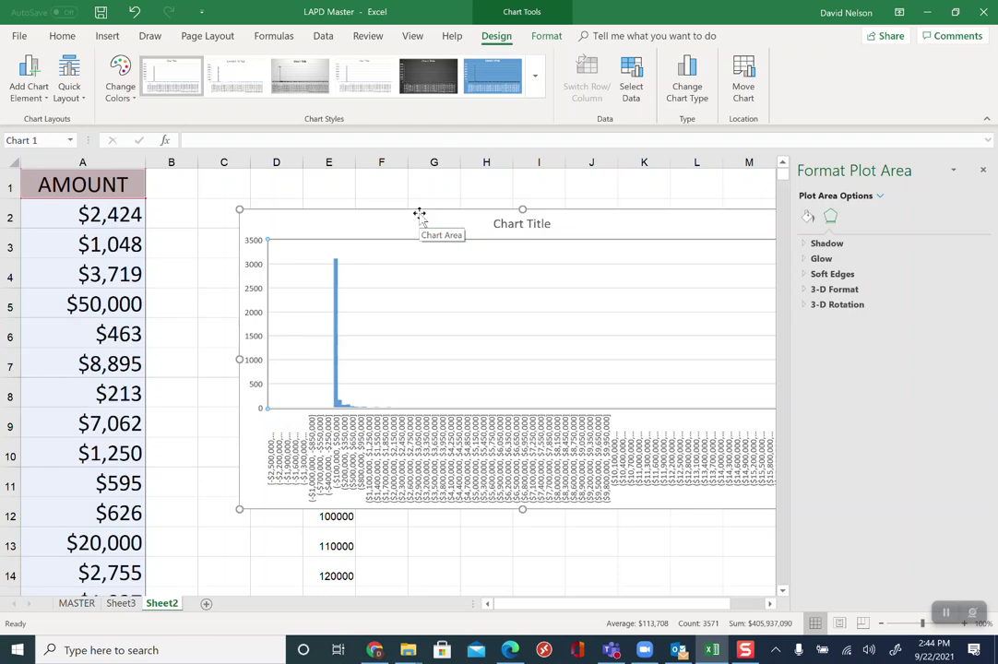
drag(419, 214, 654, 235)
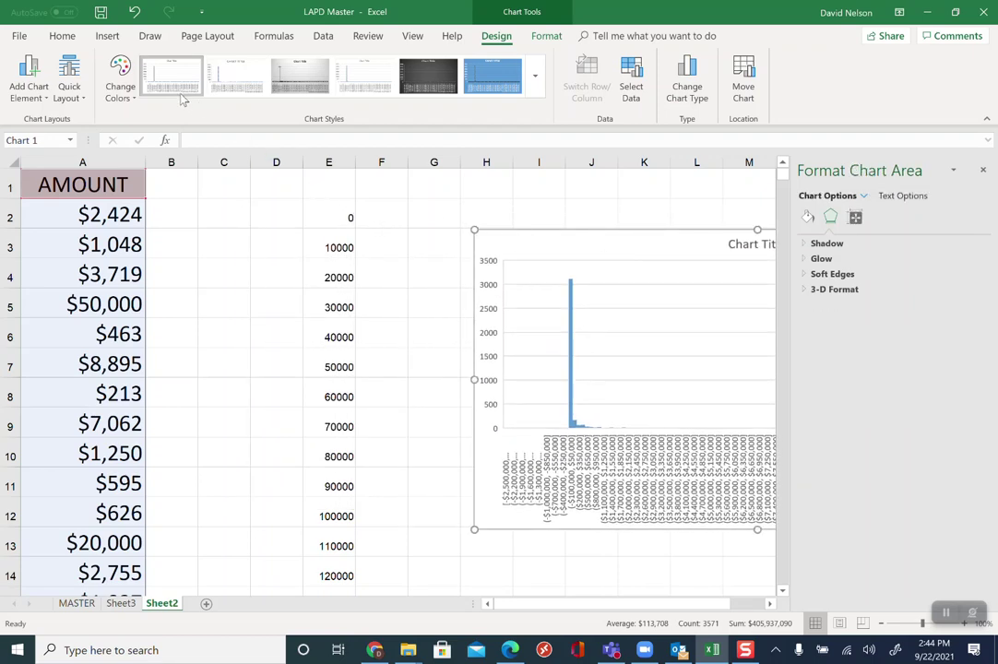
click(112, 36)
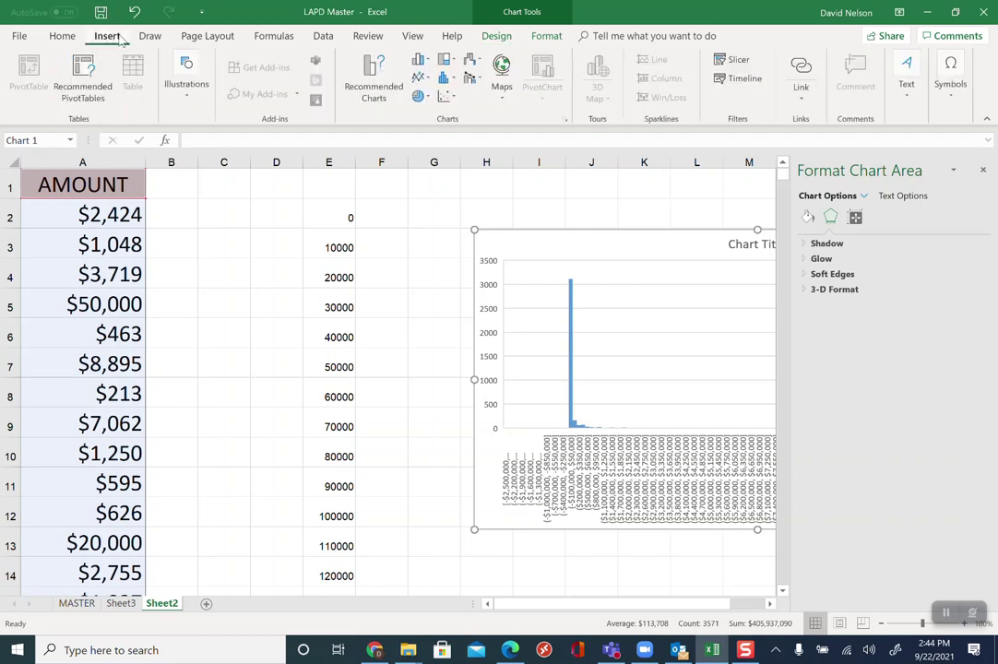
Convert the histogram to a Box and Whisker chart, move it left, then delete it.
click(453, 79)
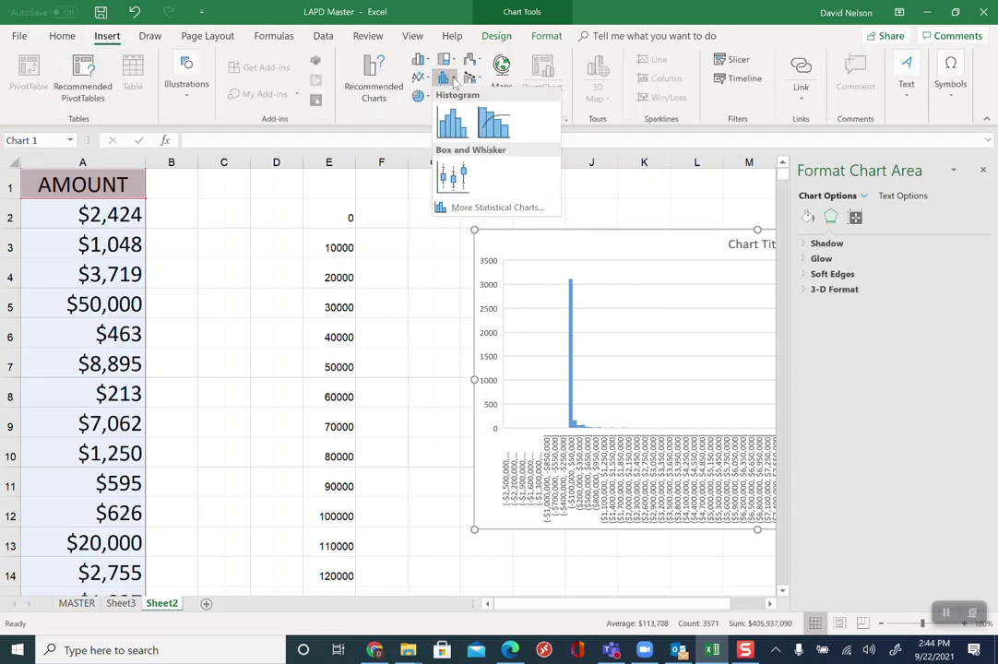
click(456, 180)
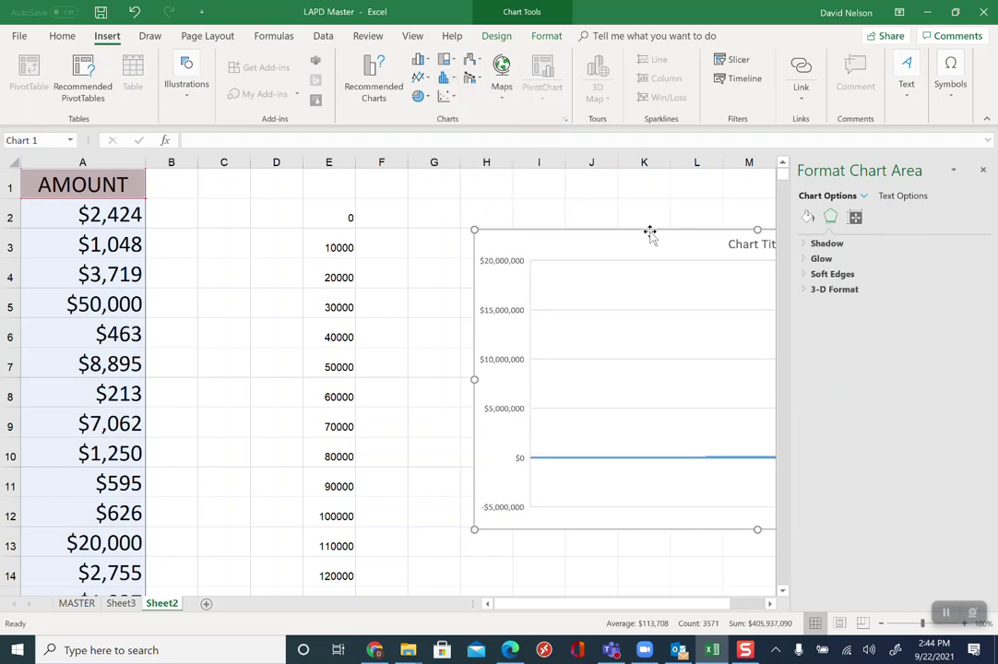
mouse_move(650, 232)
mouse_down()
mouse_move(458, 229)
mouse_move(425, 199)
mouse_move(344, 197)
mouse_up()
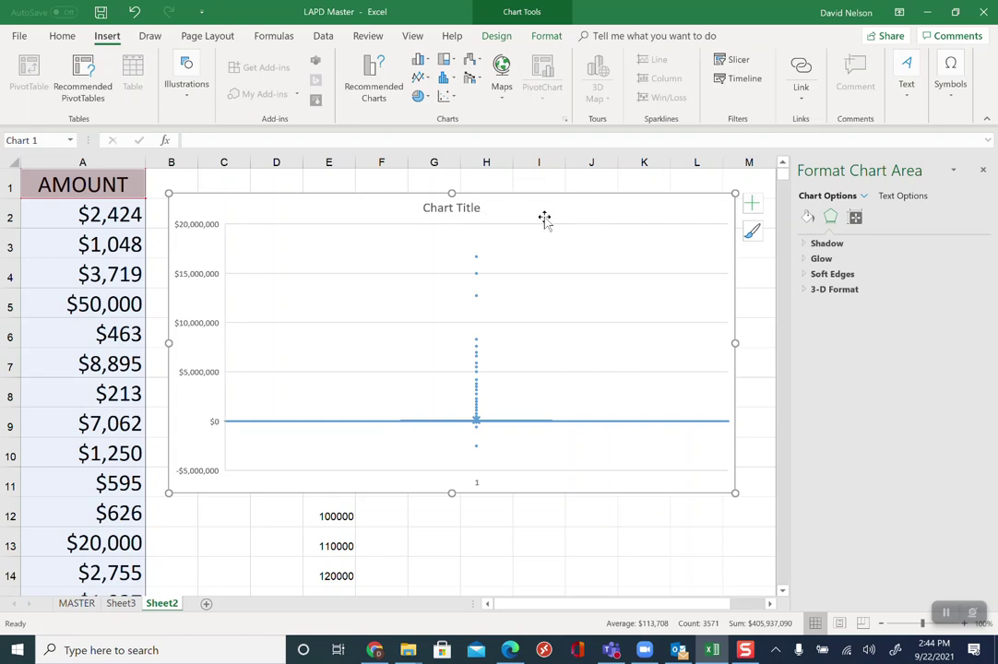
key(Delete)
click(428, 295)
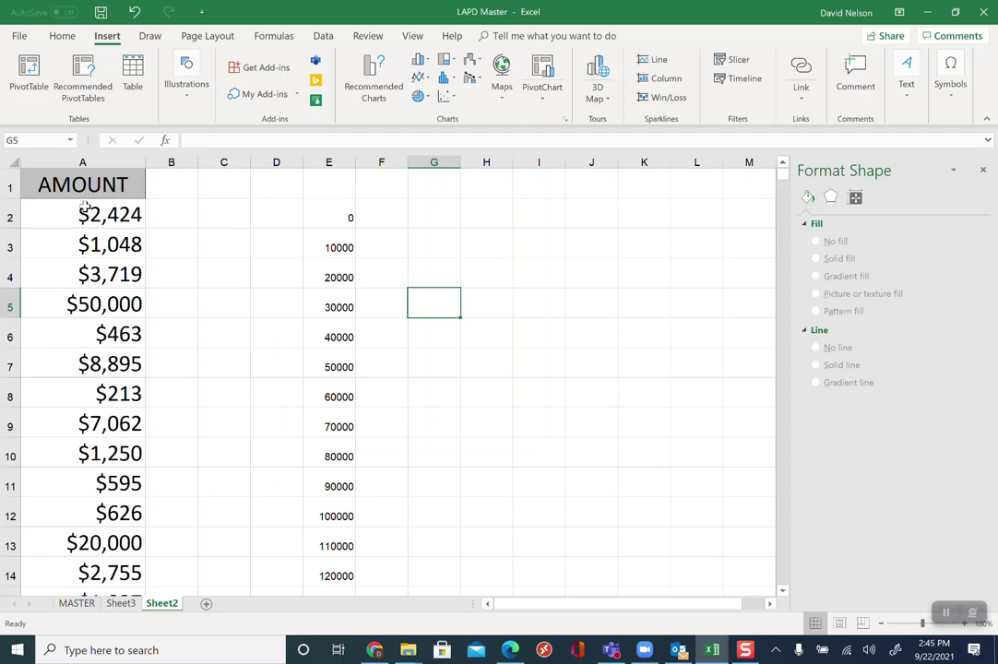
drag(81, 183, 112, 546)
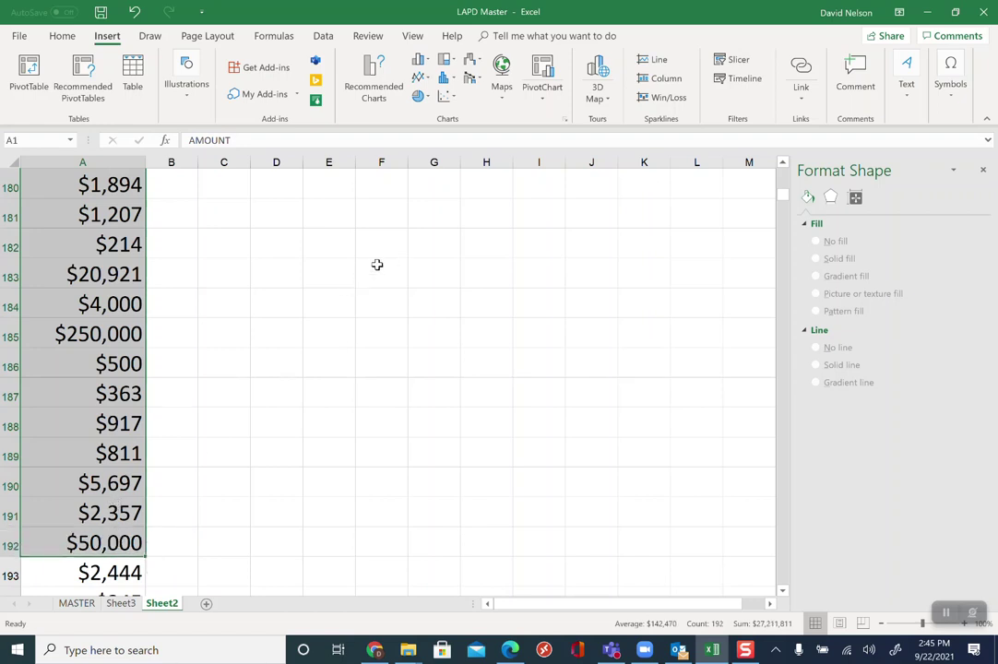
click(444, 79)
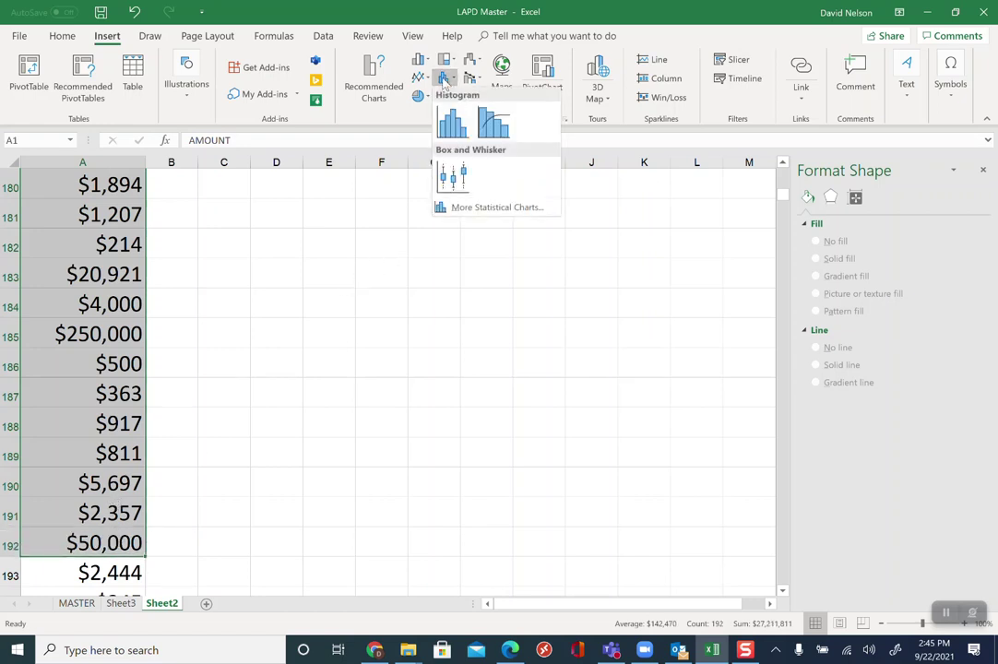
click(452, 175)
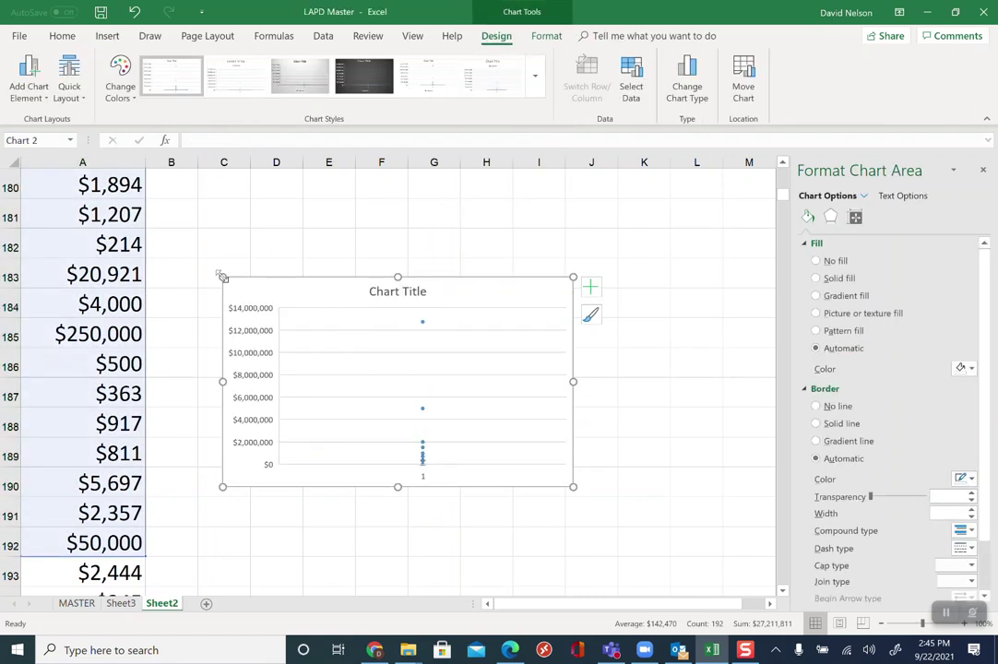
drag(221, 276, 202, 199)
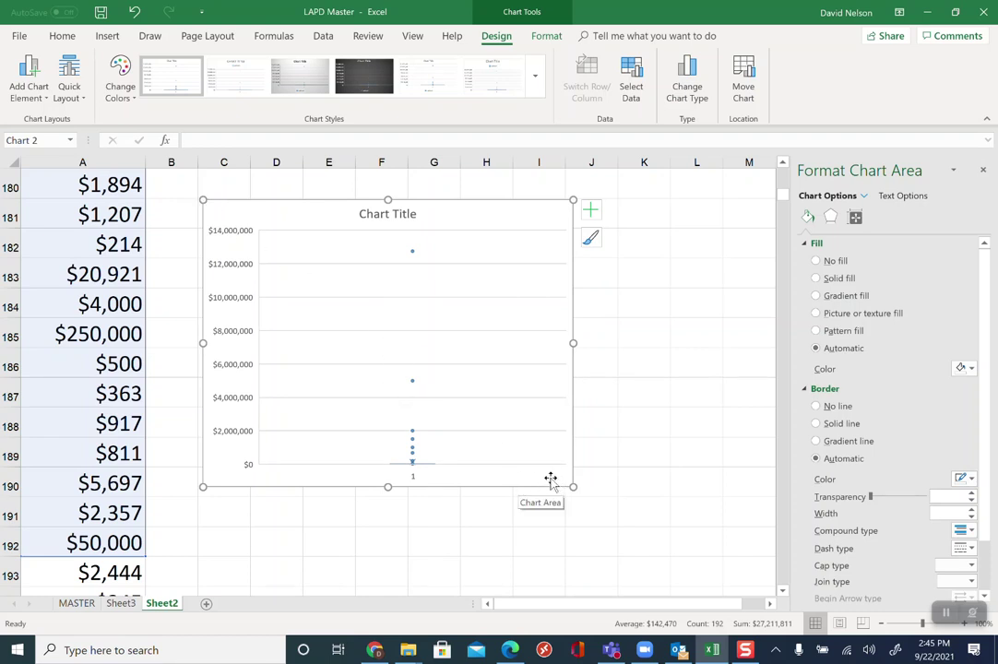
drag(572, 490, 594, 544)
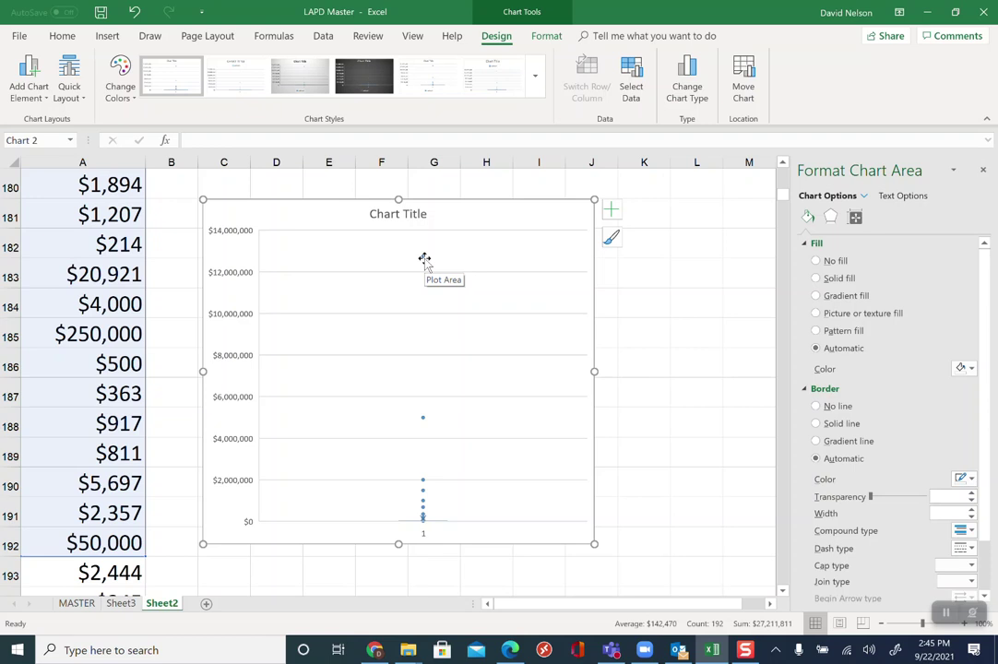
click(664, 311)
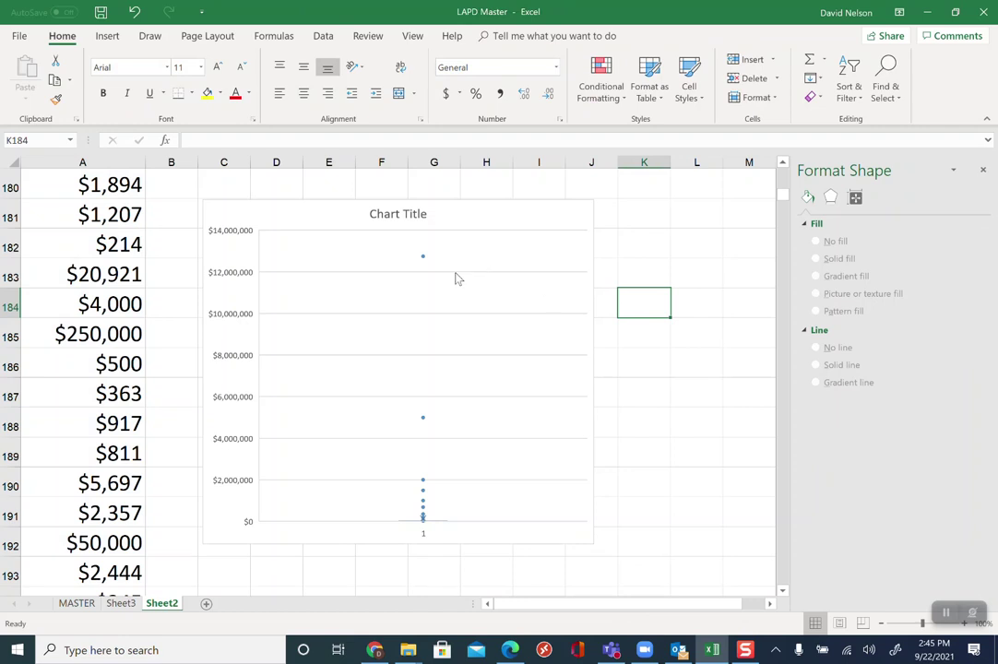
click(455, 274)
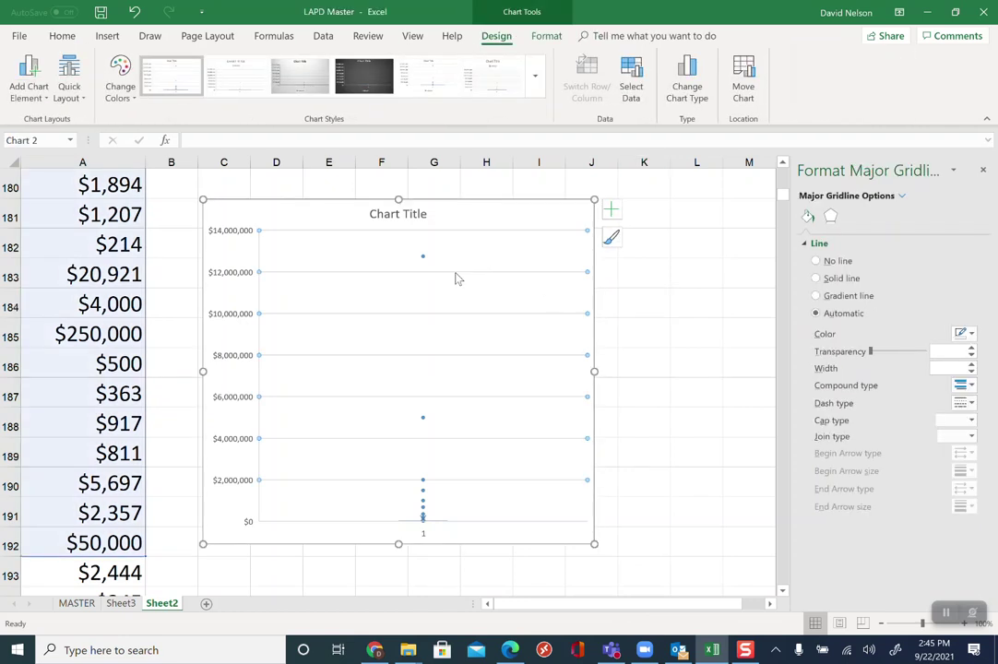
click(562, 201)
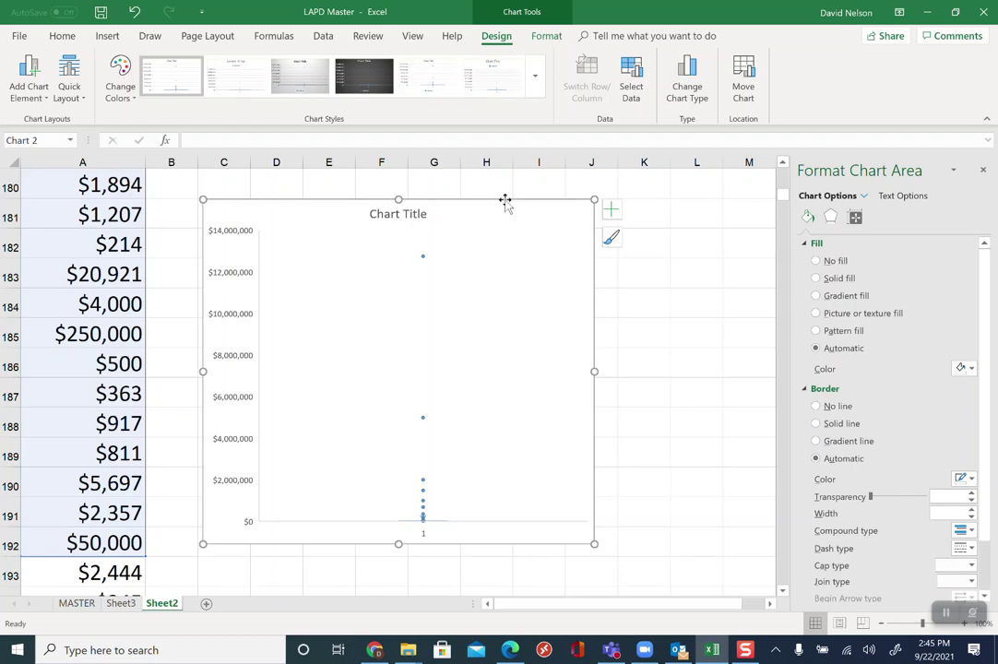
key(Delete)
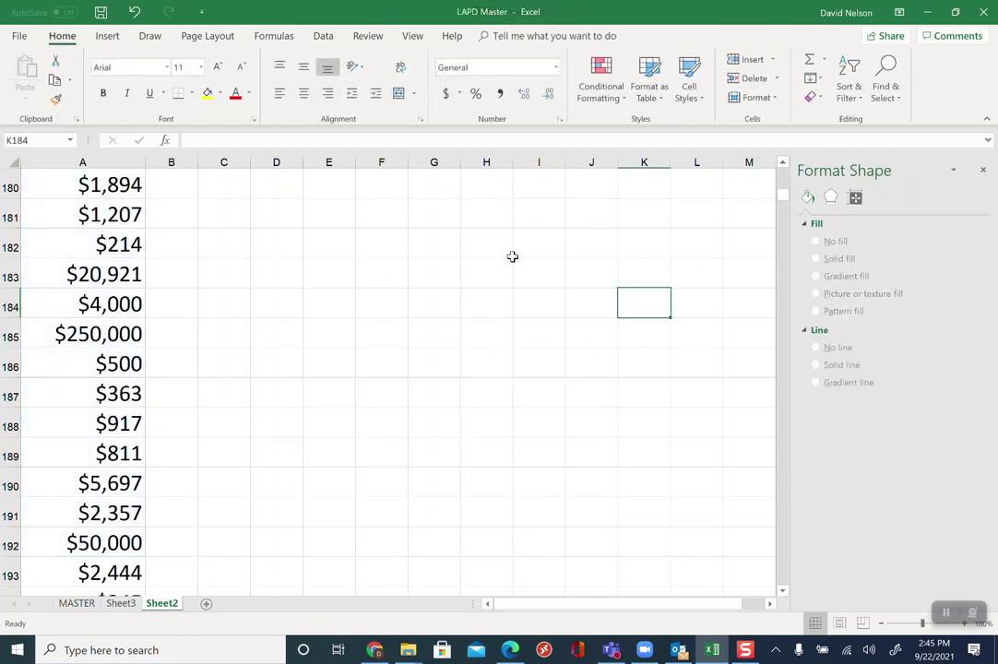
Clear the $350,000, $500 and $2,014 amounts in A22:A24, leaving A1:A21 selected.
drag(783, 196, 782, 145)
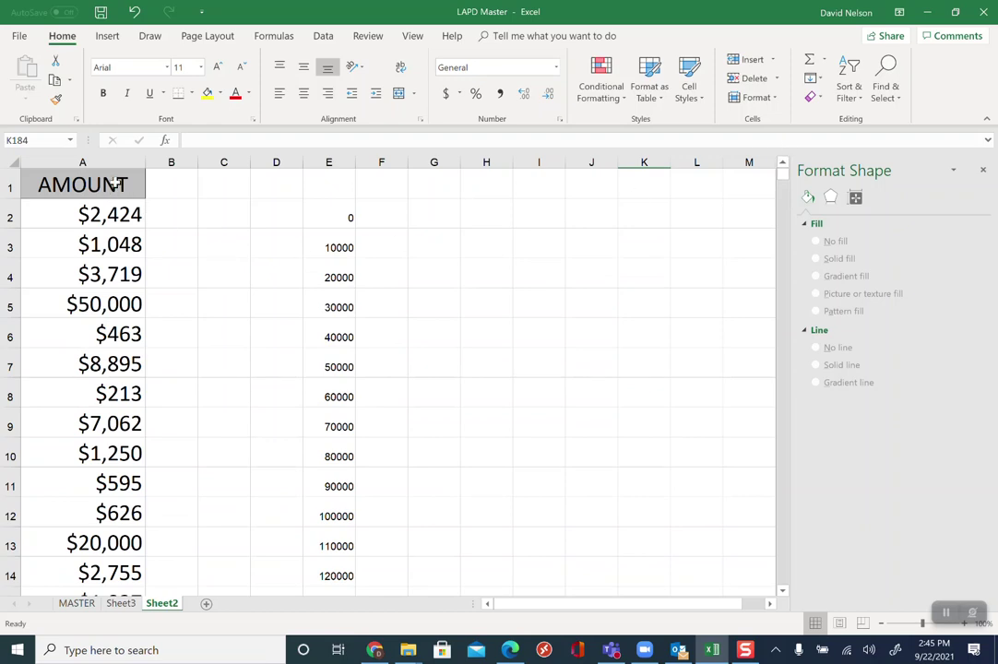
drag(114, 184, 117, 420)
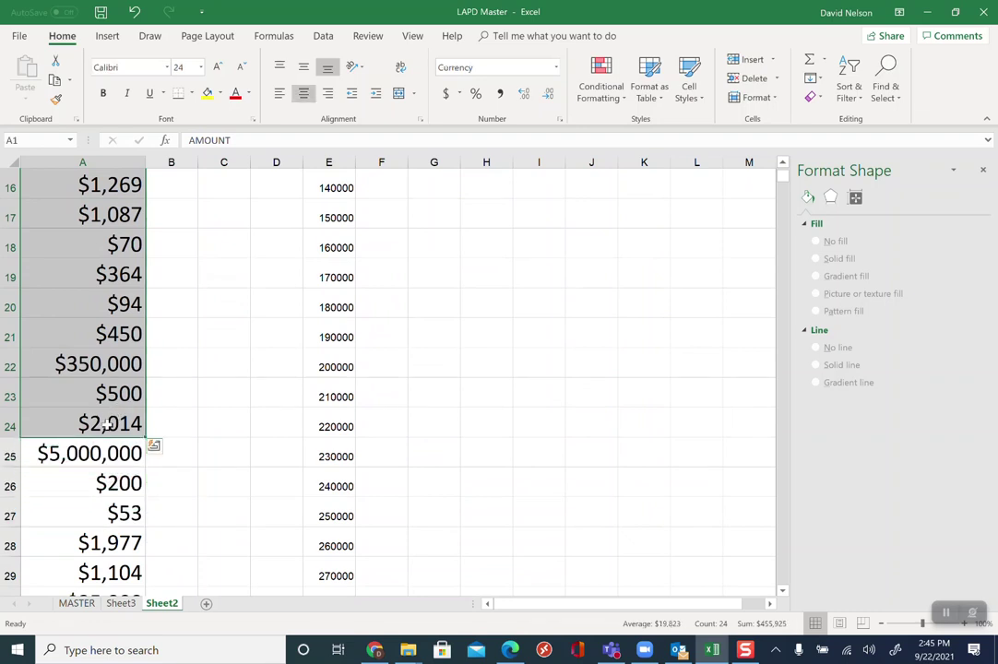
drag(143, 440, 138, 353)
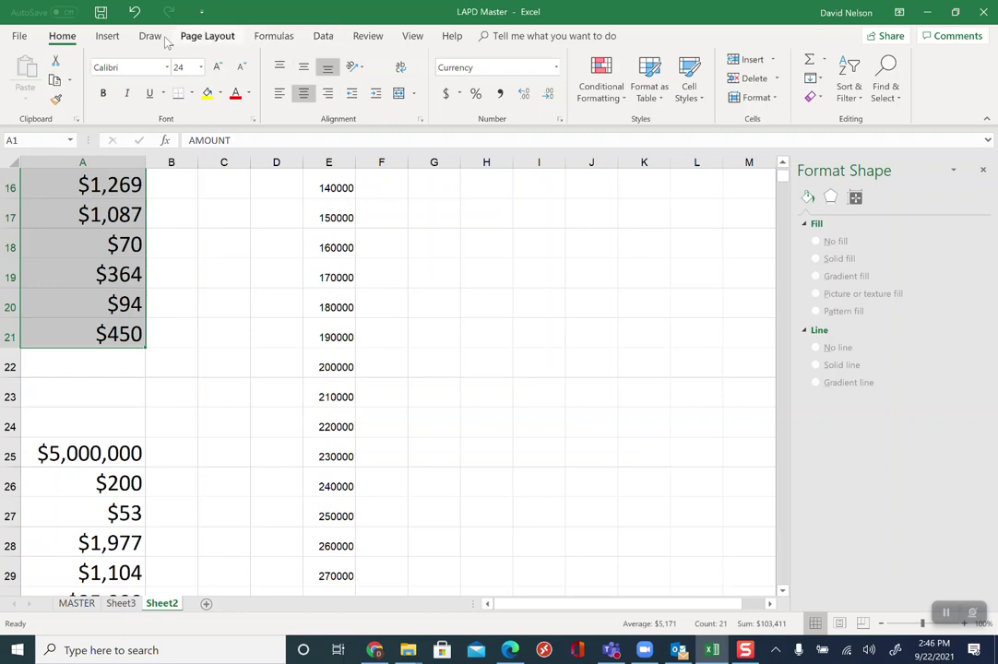
Insert a Box and Whisker chart of A1:A21 and stretch it taller at top and bottom.
click(107, 36)
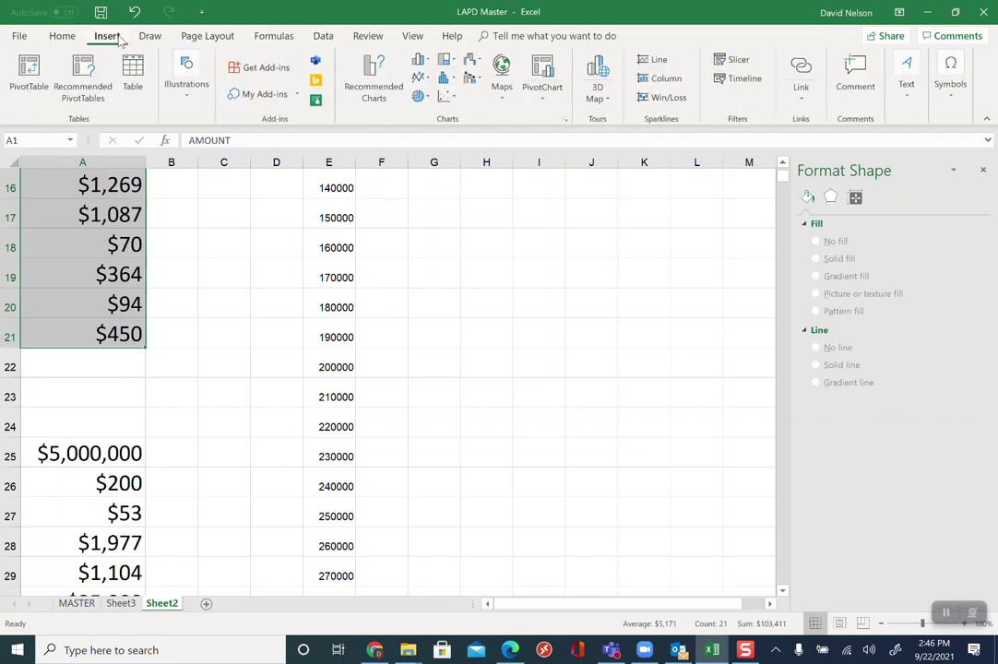
click(444, 77)
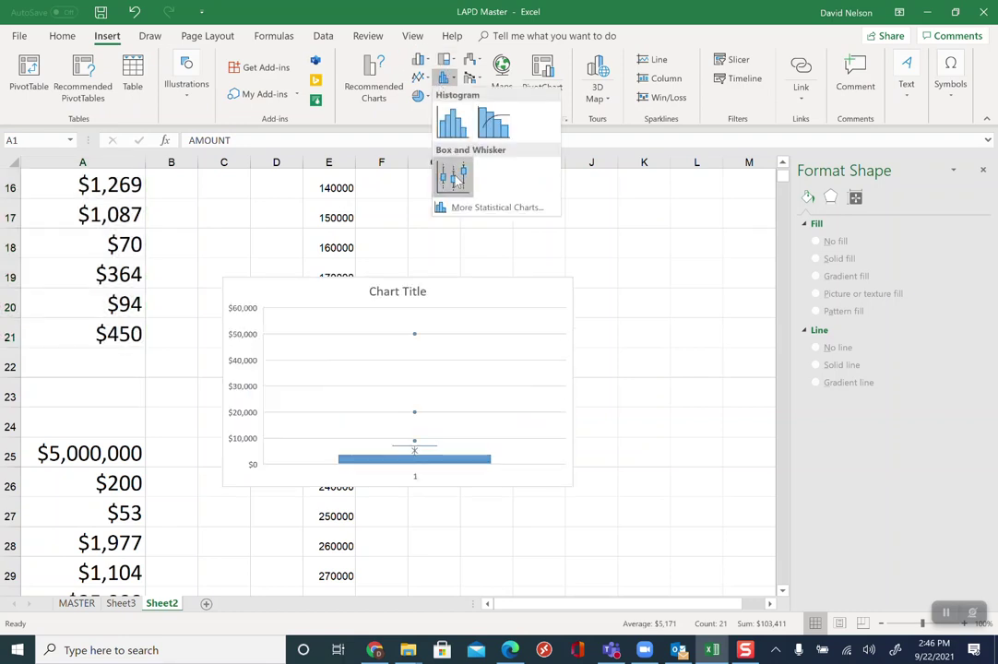
click(456, 179)
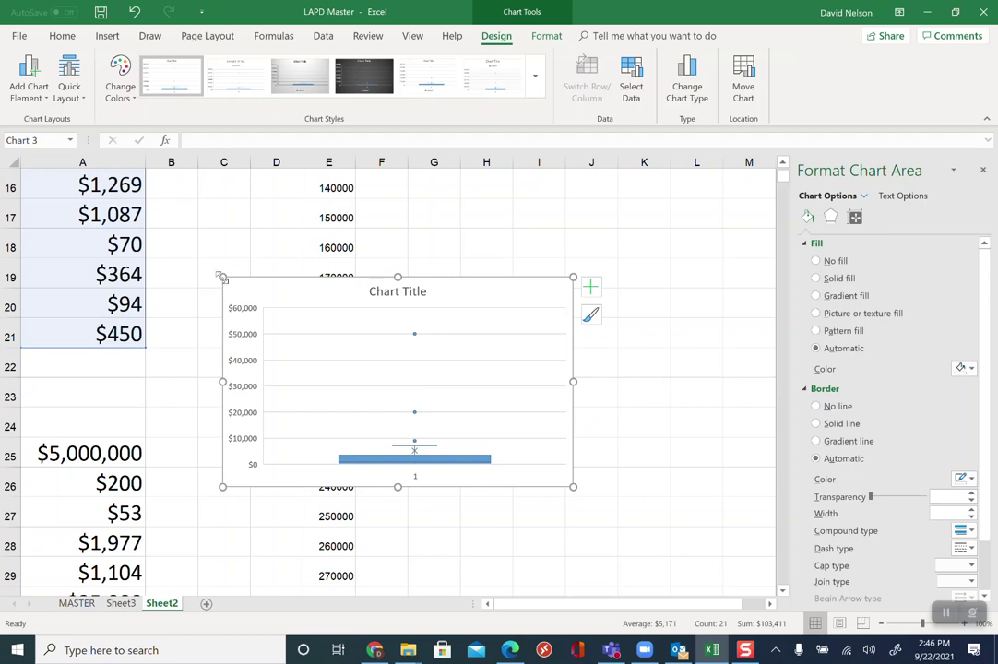
drag(222, 277, 224, 195)
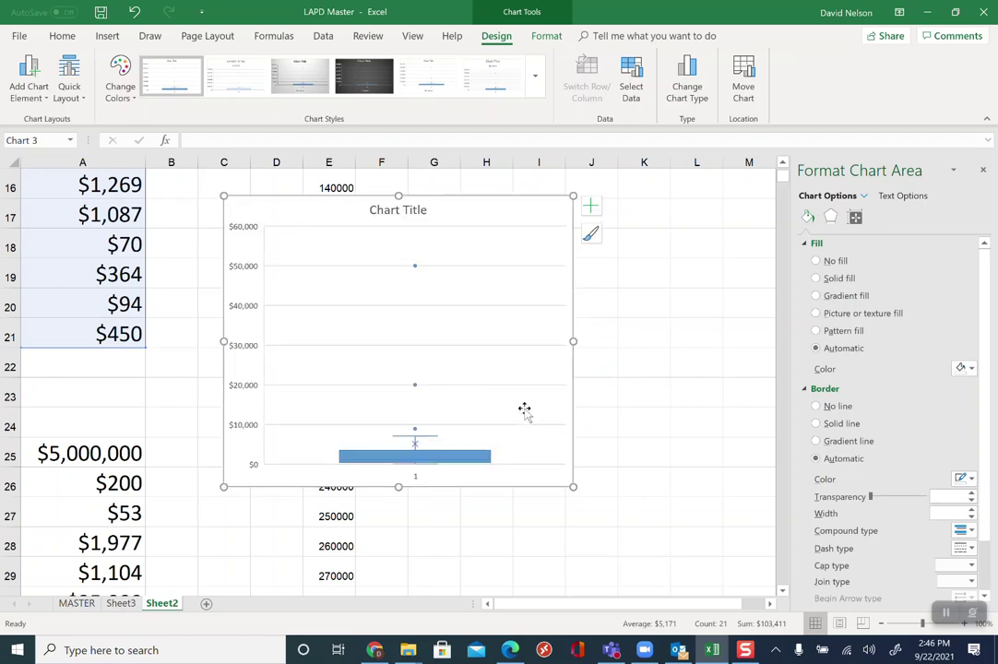
drag(573, 487, 575, 562)
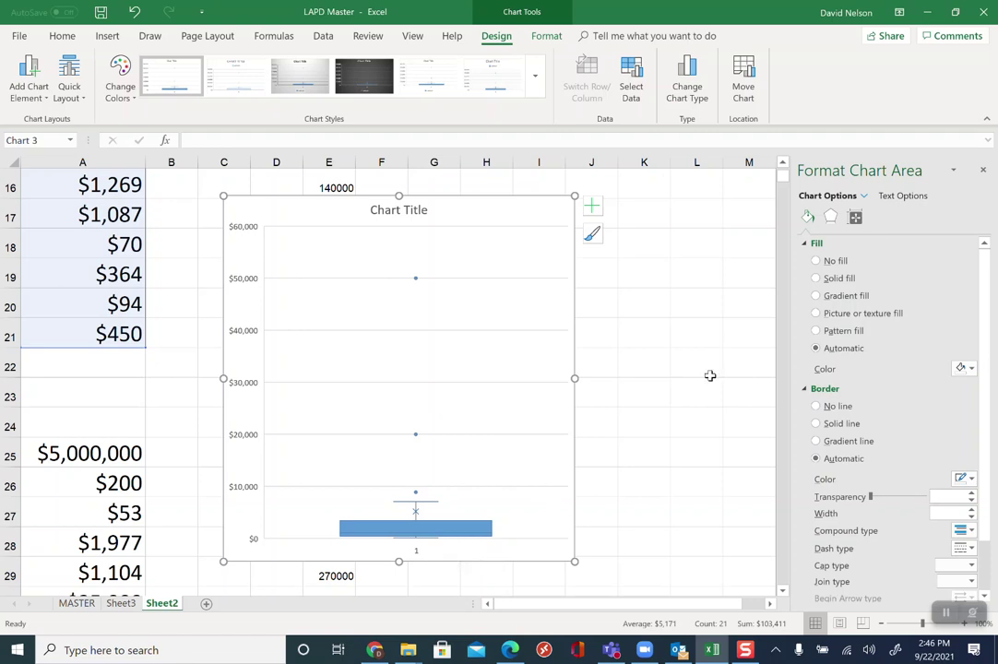
Close the Format Chart Area pane and move the chart rightward beside the bin values.
click(983, 173)
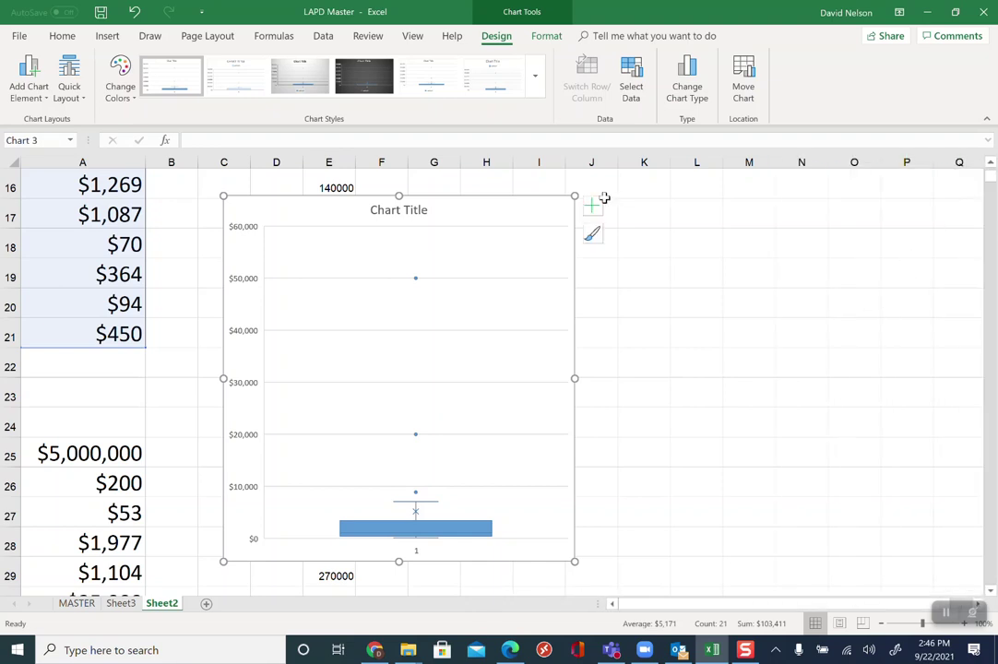
click(322, 37)
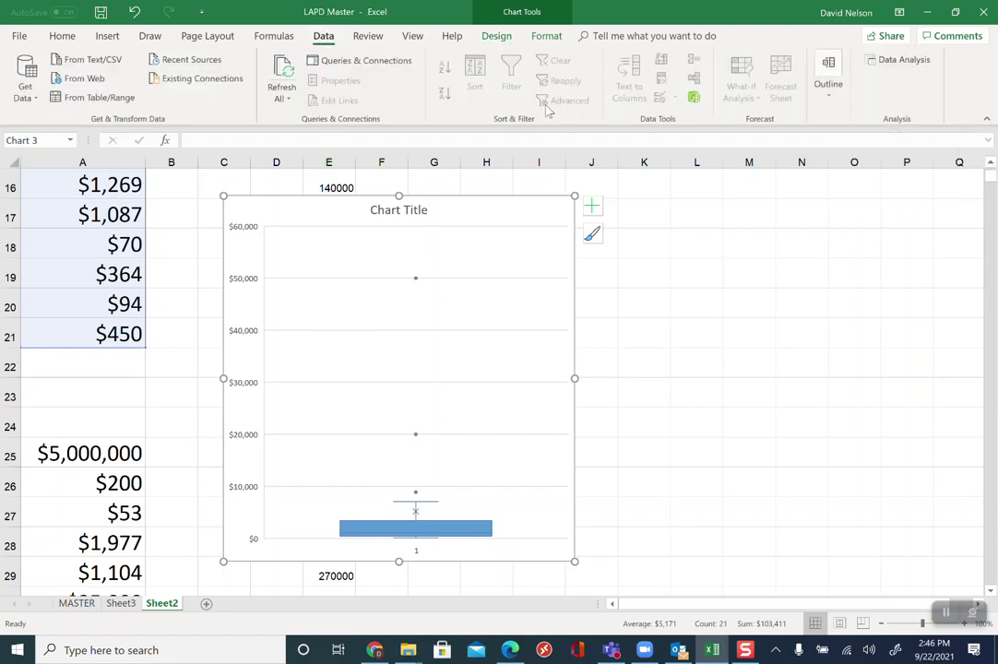
drag(489, 194, 643, 191)
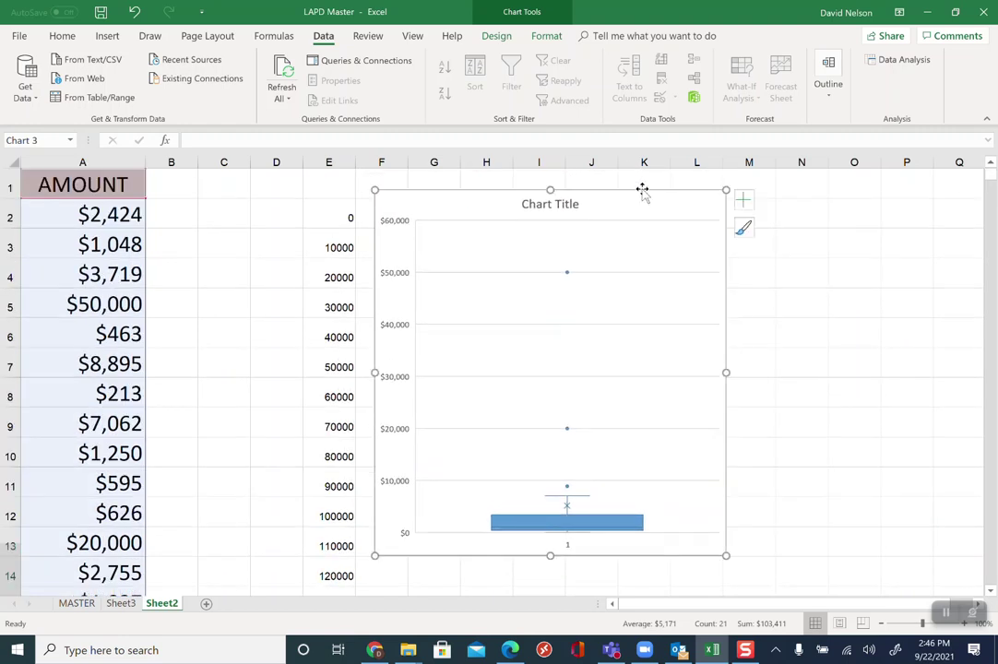